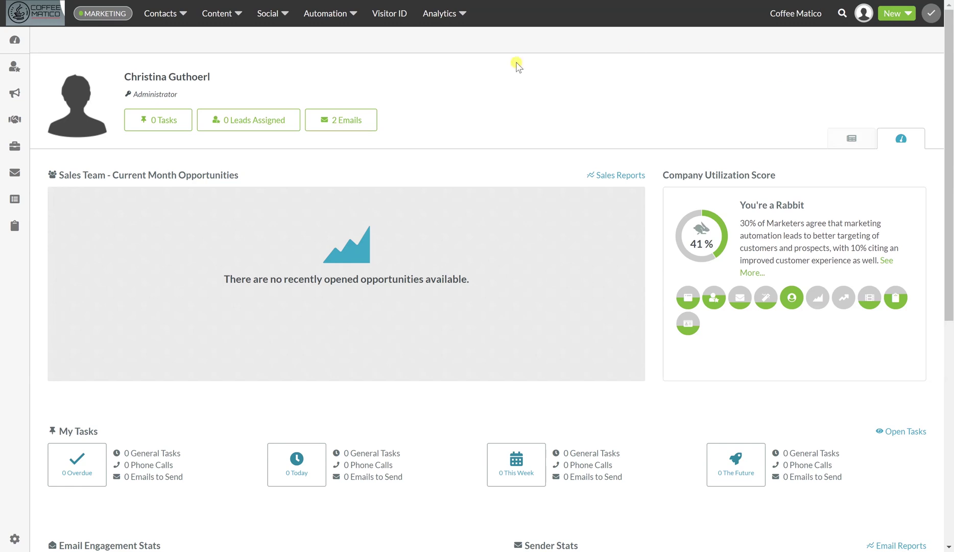
Create a new visual workflow named "New Customer".
{"action": "left_click", "coordinate": [314, 13]}
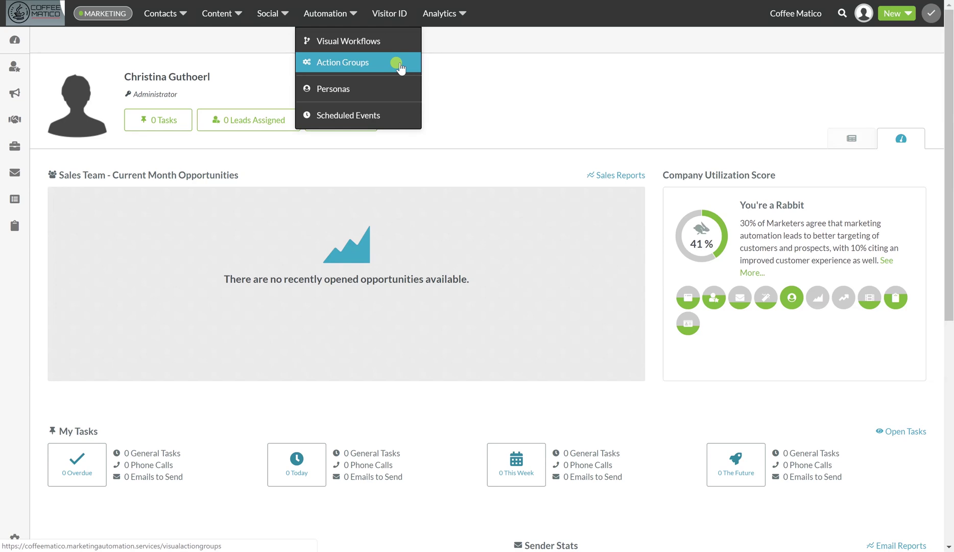
{"action": "left_click", "coordinate": [375, 41]}
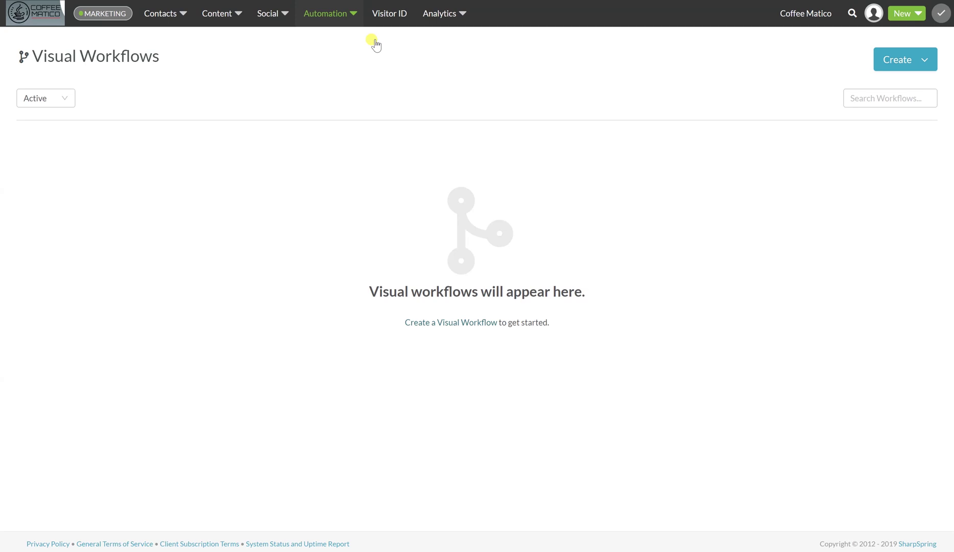
{"action": "left_click", "coordinate": [915, 58]}
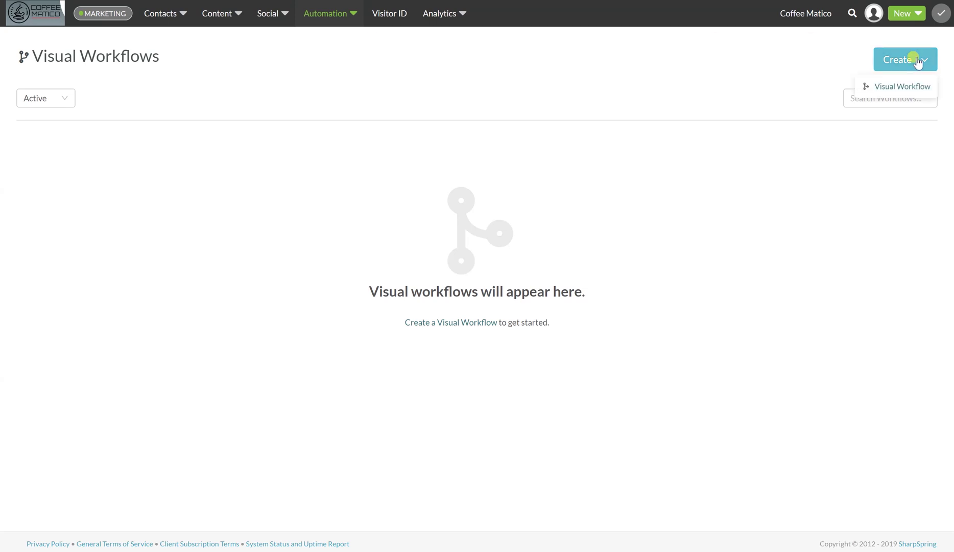
{"action": "left_click", "coordinate": [890, 93]}
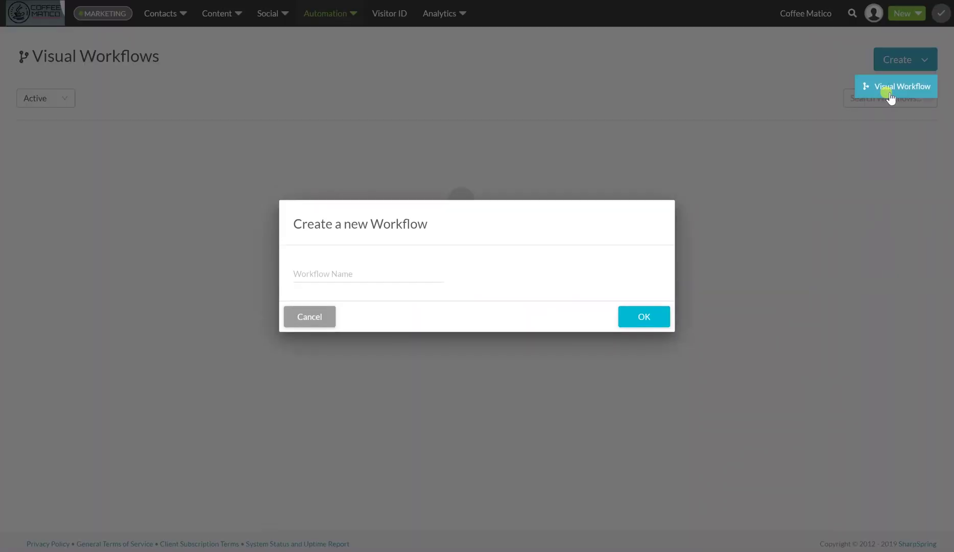
{"action": "left_click", "coordinate": [299, 277]}
{"action": "type", "text": "New Cut"}
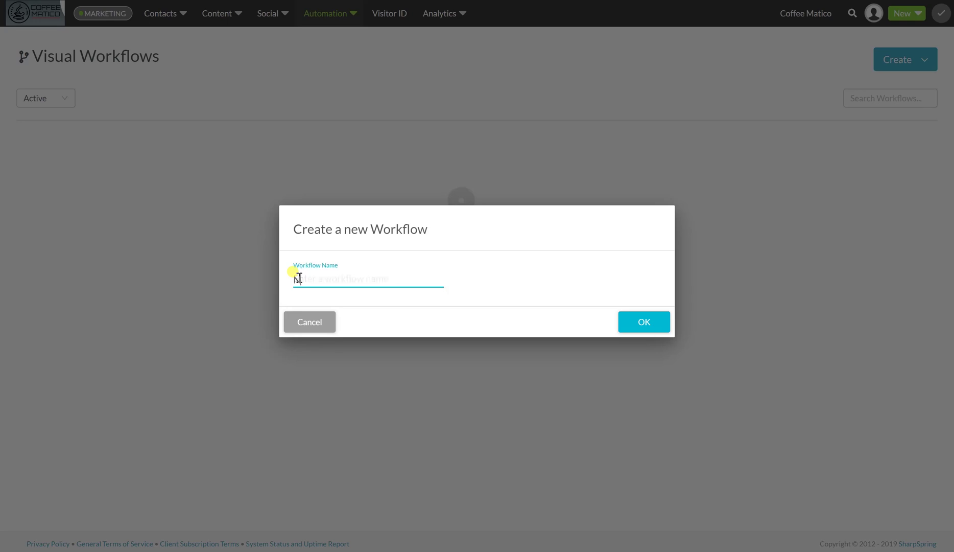
{"action": "type", "text": "omer"}
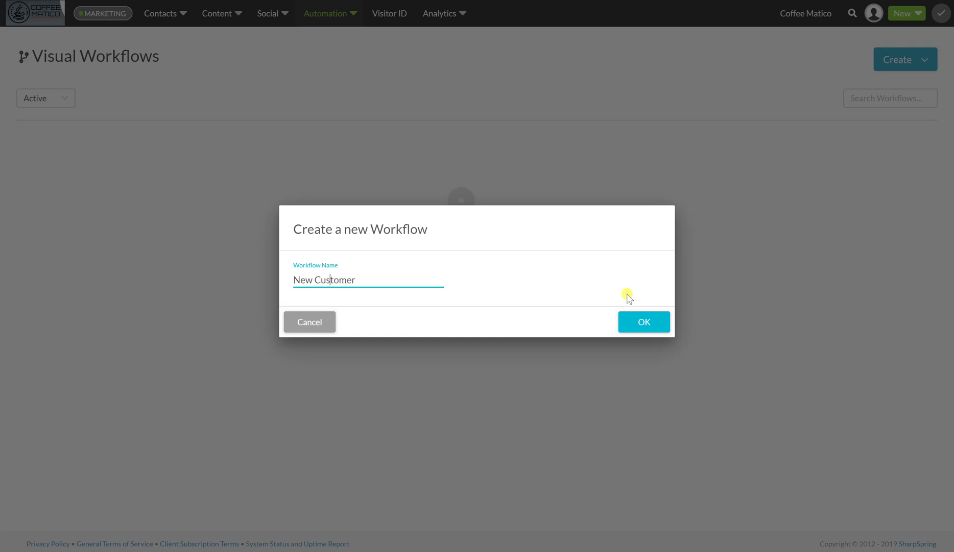
{"action": "left_click", "coordinate": [643, 322]}
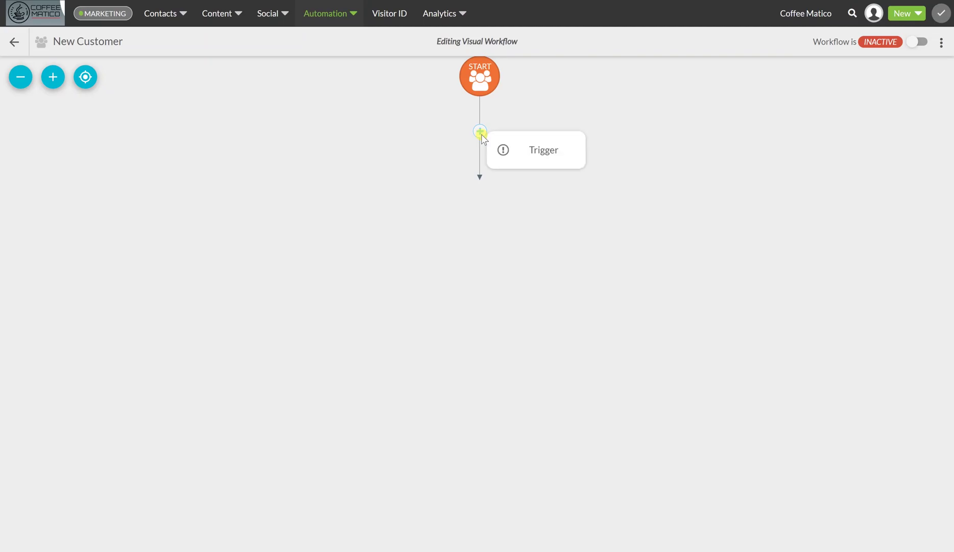
Add a lead "has the field" trigger after the start, with field Product and value "Coffee-Matico High Volume Brewer".
{"action": "left_click", "coordinate": [544, 154]}
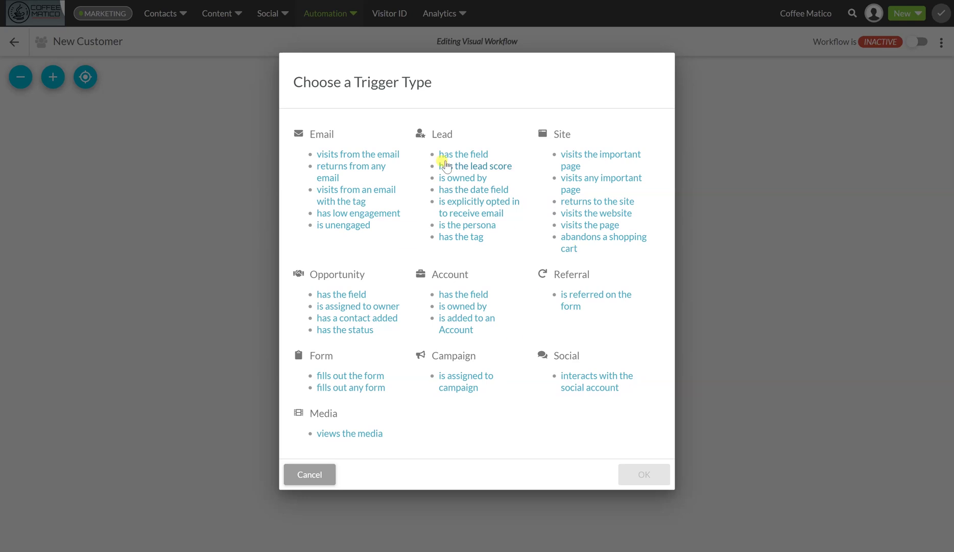
{"action": "left_click", "coordinate": [472, 155]}
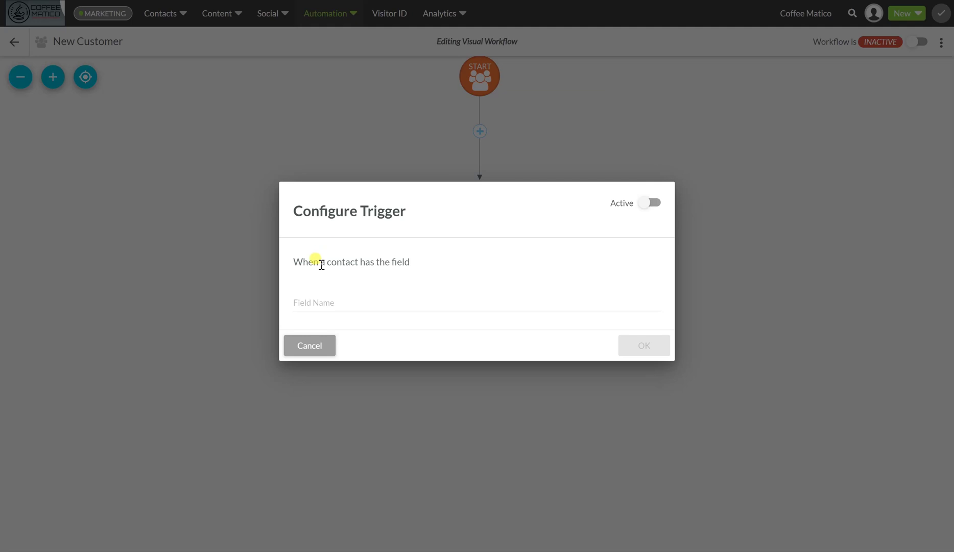
{"action": "left_click", "coordinate": [333, 303]}
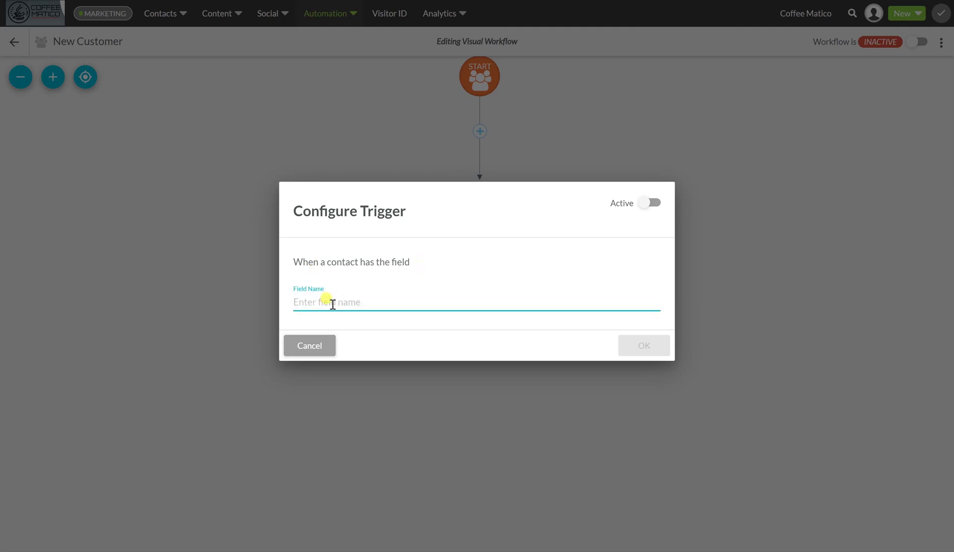
{"action": "left_click", "coordinate": [311, 477]}
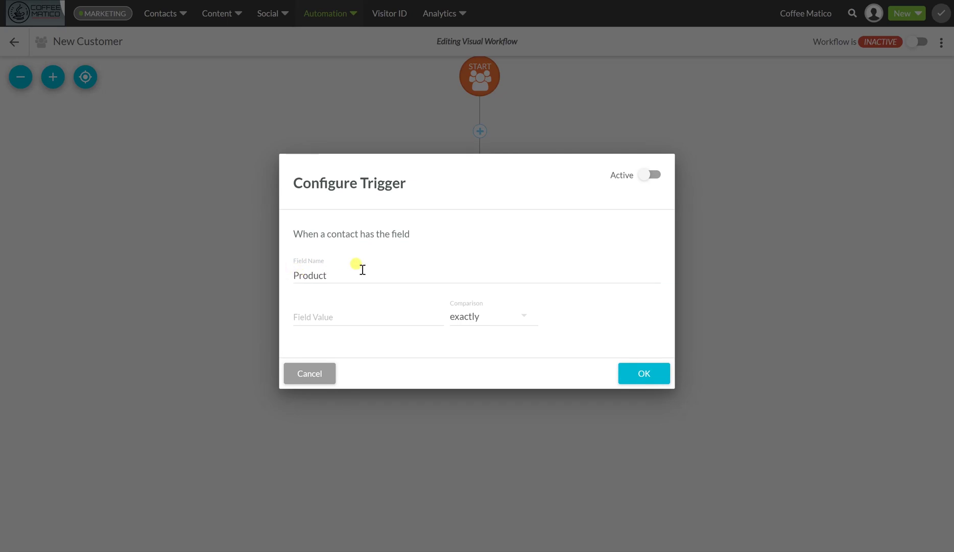
{"action": "left_click", "coordinate": [311, 318]}
{"action": "type", "text": "Coffee-Matico High Volume Brewer"}
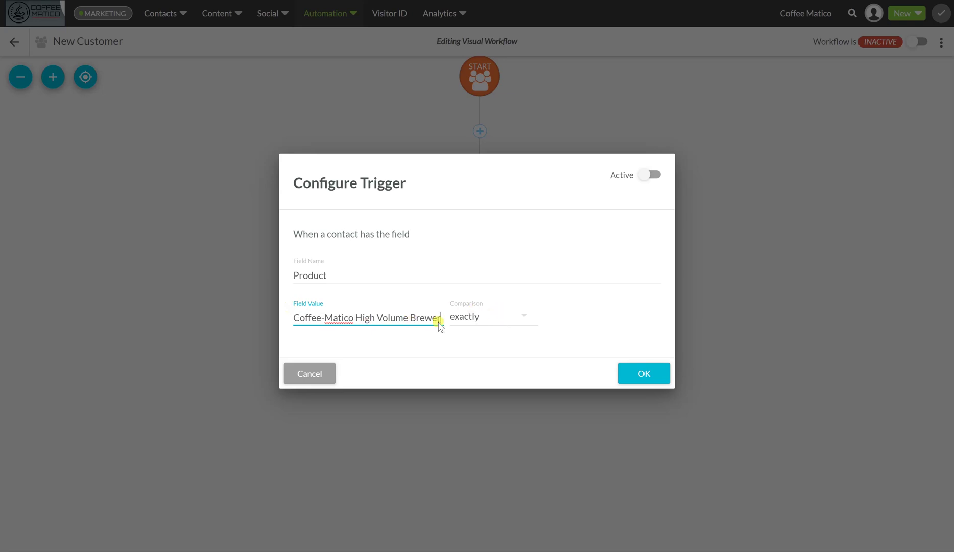
{"action": "left_click", "coordinate": [633, 377]}
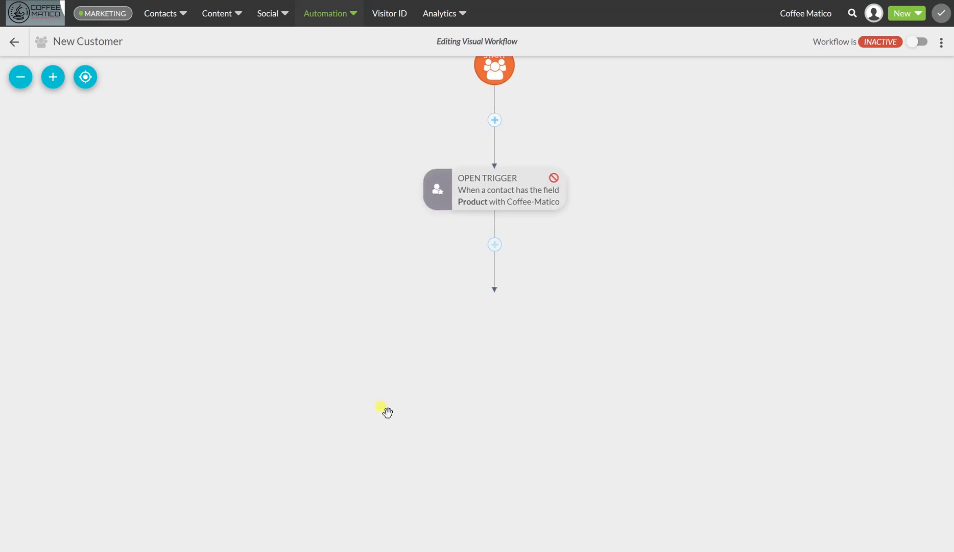
Add an action below the trigger that sends the email "Thank you for your purchase!" and waits until next available business hours.
{"action": "mouse_move", "coordinate": [534, 236]}
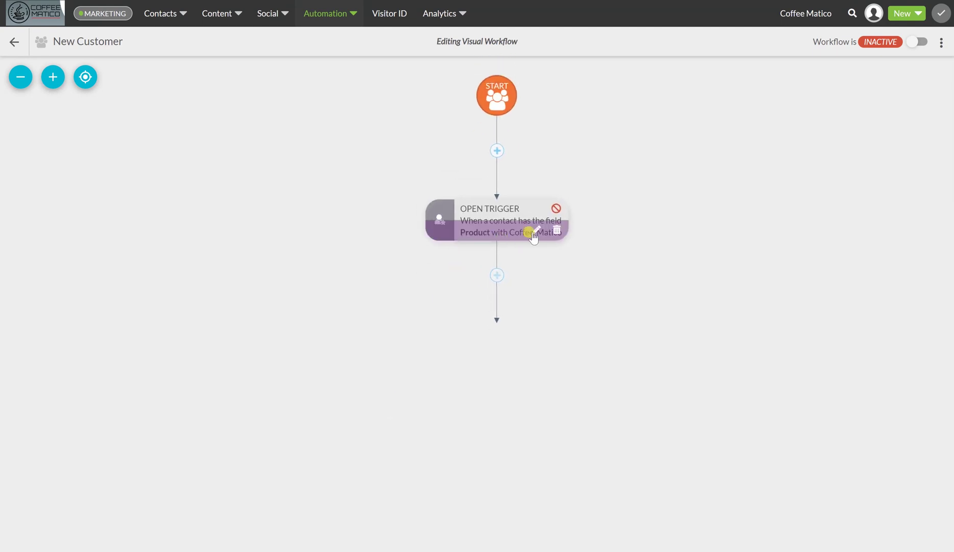
{"action": "left_click", "coordinate": [498, 276]}
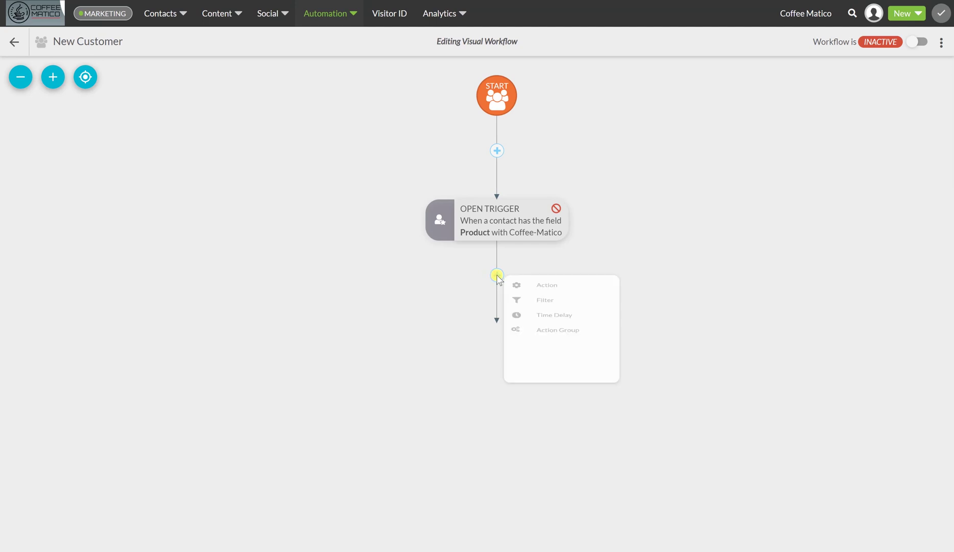
{"action": "left_click", "coordinate": [540, 296]}
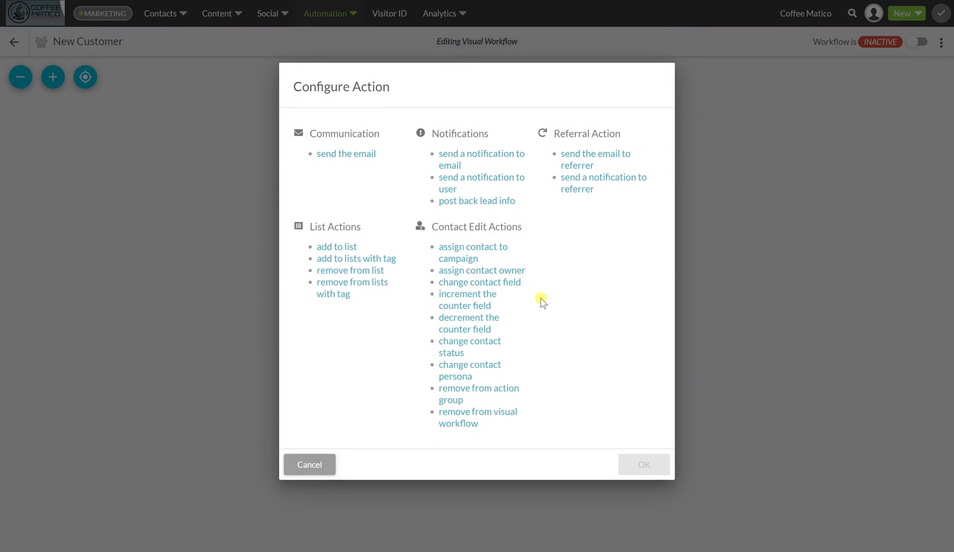
{"action": "left_click", "coordinate": [340, 155]}
{"action": "left_click", "coordinate": [309, 281]}
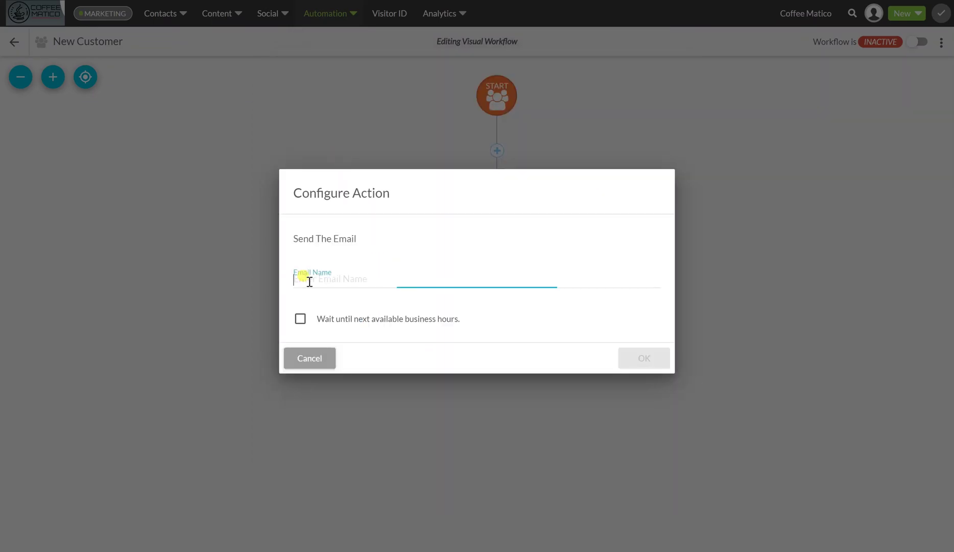
{"action": "type", "text": "a"}
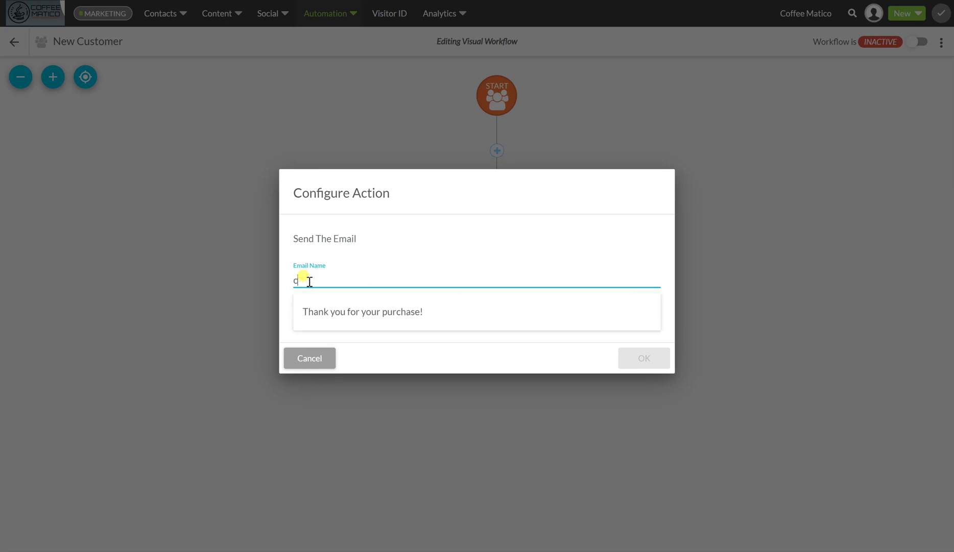
{"action": "left_click", "coordinate": [315, 311]}
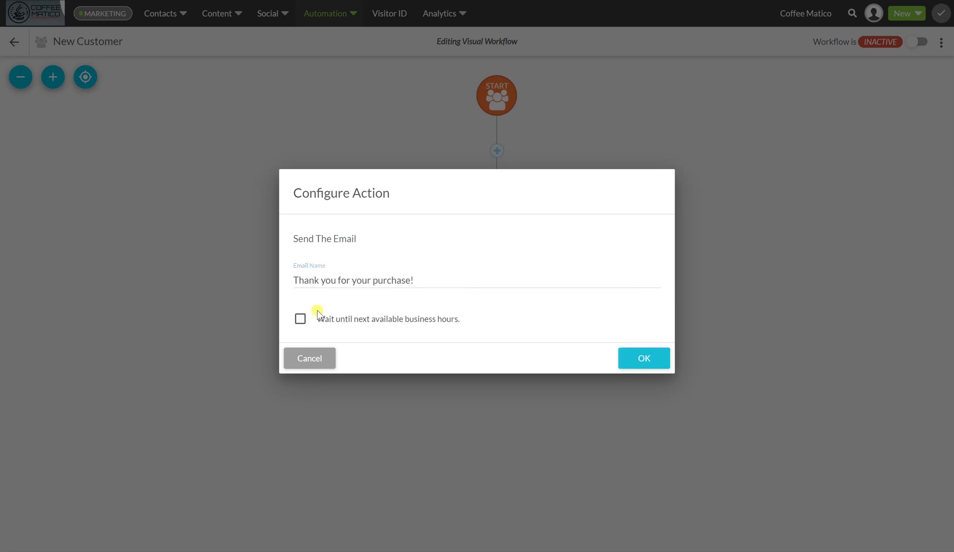
{"action": "left_click", "coordinate": [300, 319]}
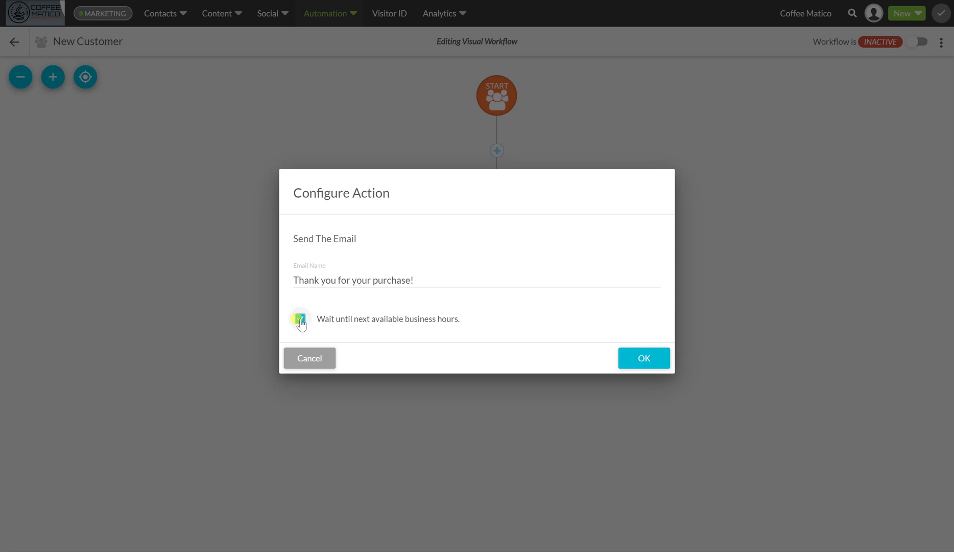
{"action": "left_click", "coordinate": [648, 356]}
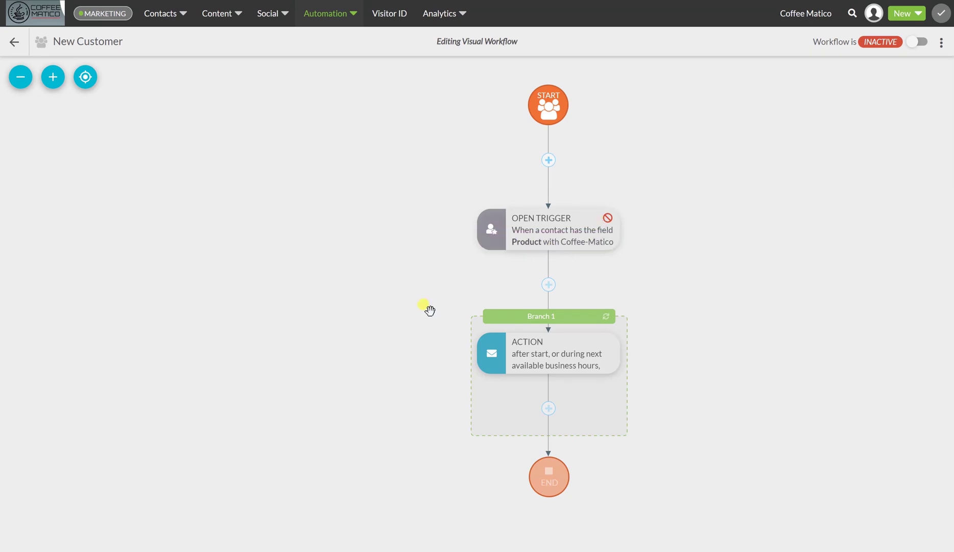
Add an action after the email in Branch 1 that changes the contact status to Contact.
{"action": "scroll", "coordinate": [428, 310], "scroll_direction": "down", "scroll_amount": 1}
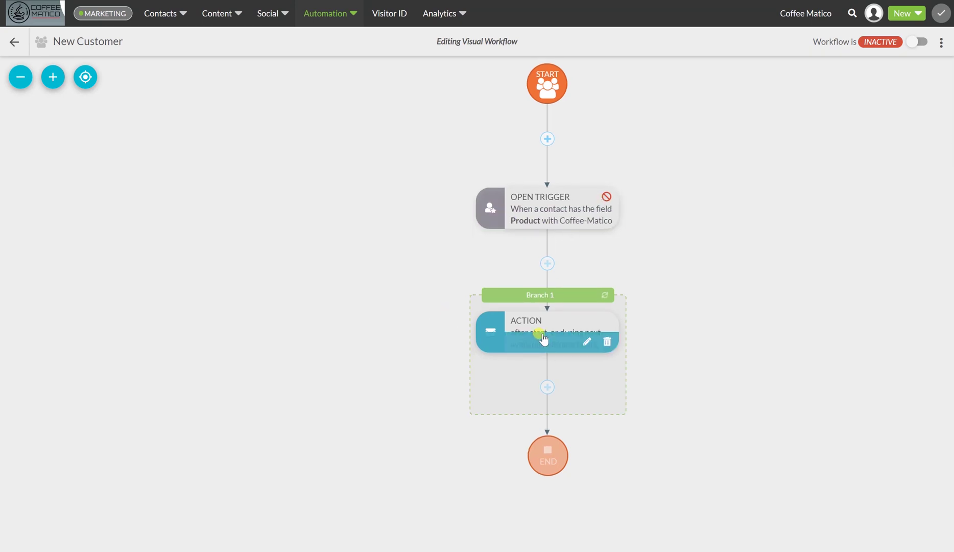
{"action": "left_click", "coordinate": [547, 387]}
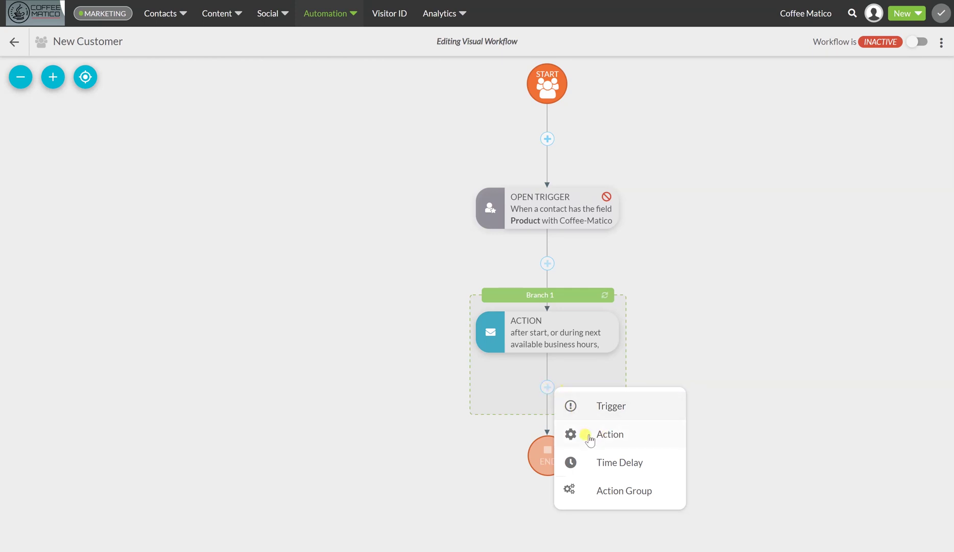
{"action": "left_click", "coordinate": [608, 436]}
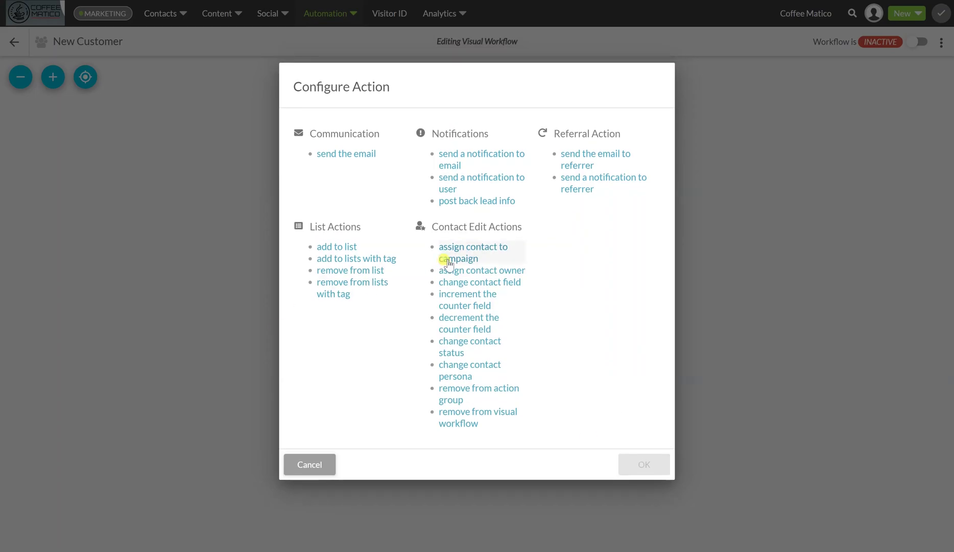
{"action": "left_click", "coordinate": [452, 351]}
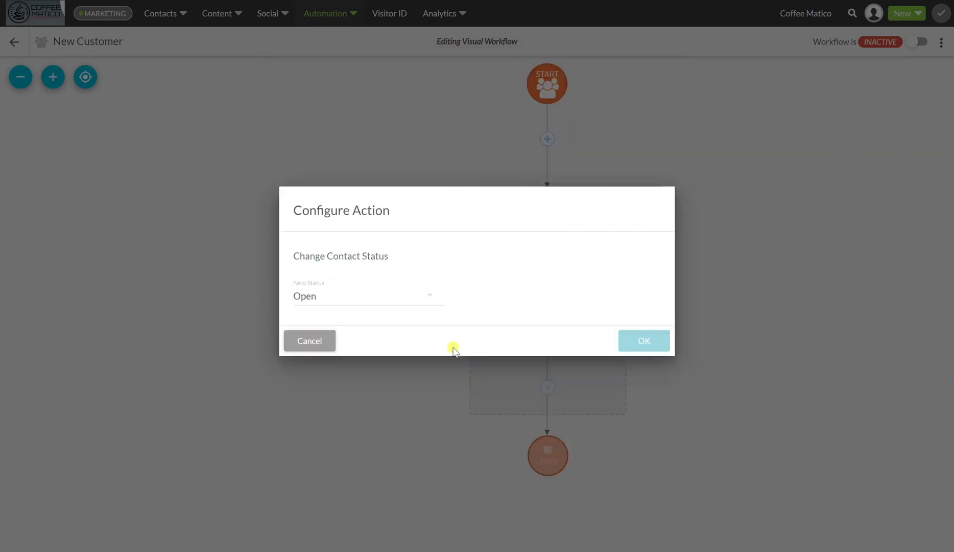
{"action": "left_click", "coordinate": [304, 297]}
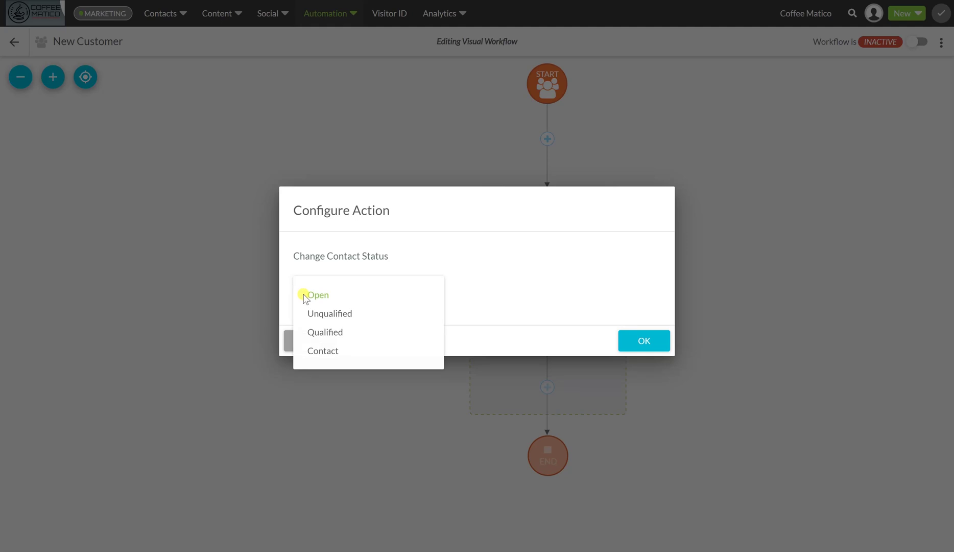
{"action": "left_click", "coordinate": [316, 350]}
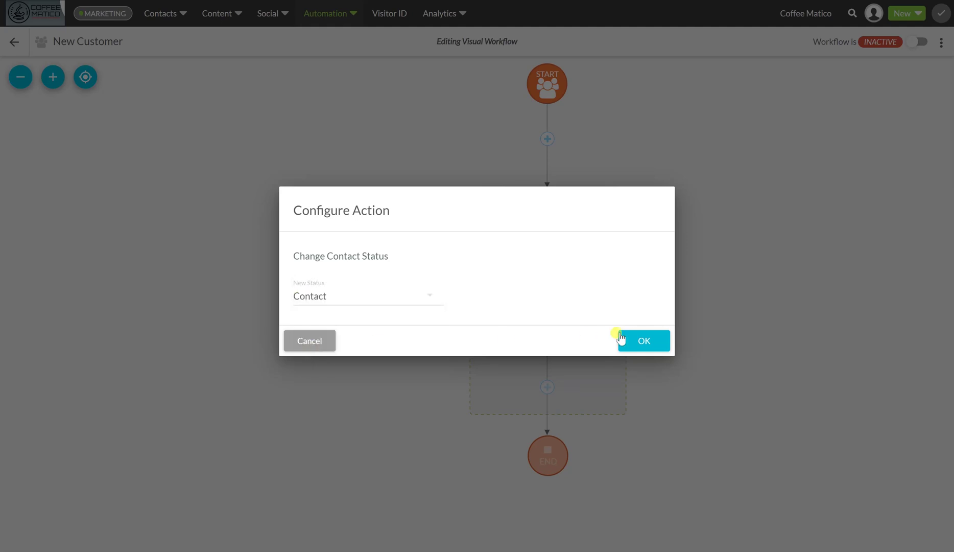
{"action": "left_click", "coordinate": [635, 339]}
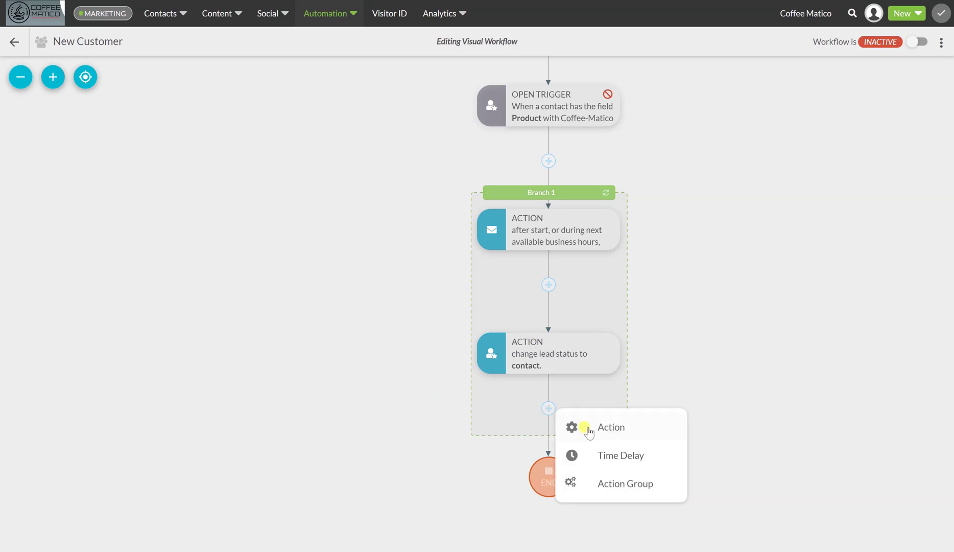
Add an action after the status change that adds the contact to the All Customers list.
{"action": "left_click", "coordinate": [597, 439]}
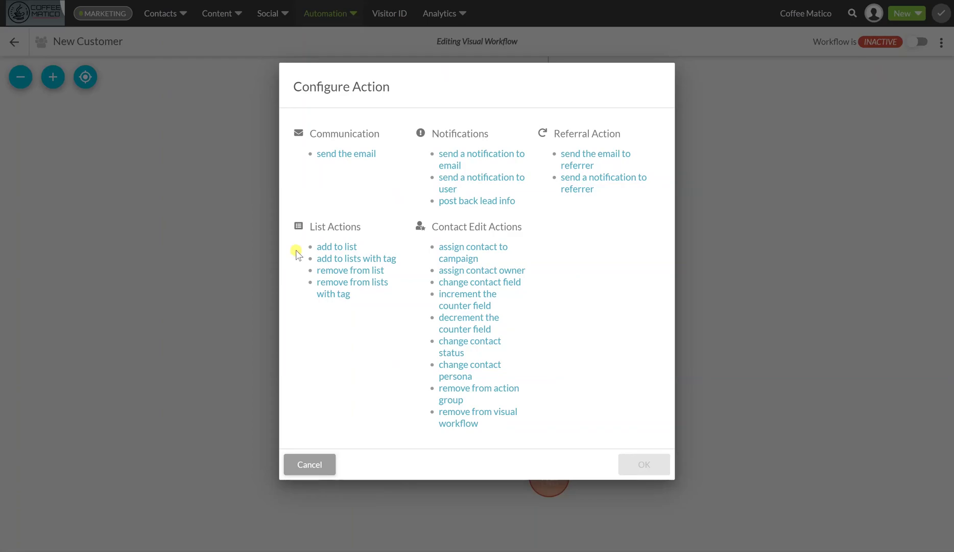
{"action": "left_click", "coordinate": [322, 246]}
{"action": "left_click", "coordinate": [302, 298]}
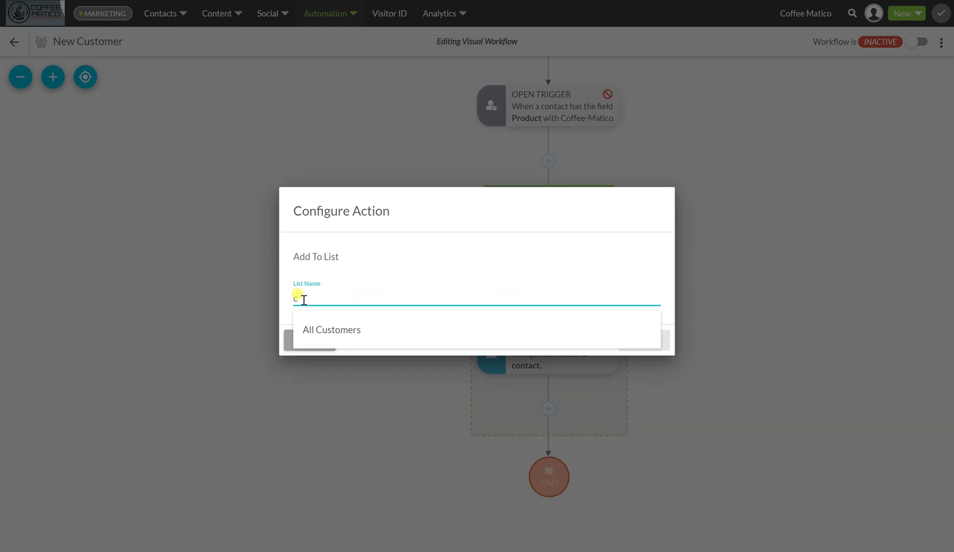
{"action": "left_click", "coordinate": [315, 332]}
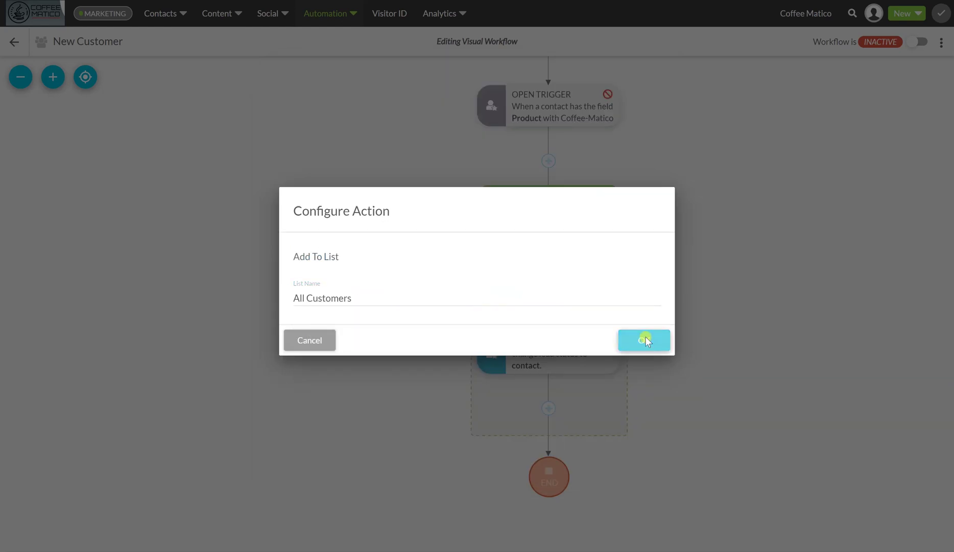
{"action": "left_click", "coordinate": [644, 339]}
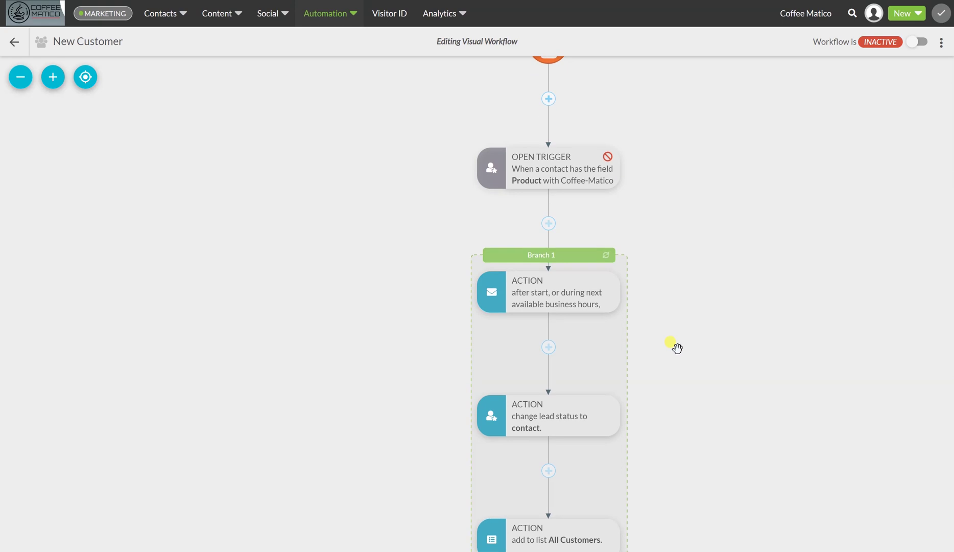
Activate the New Customer workflow and open its options in the visual workflows list.
{"action": "scroll", "coordinate": [677, 347], "scroll_direction": "up", "scroll_amount": 2}
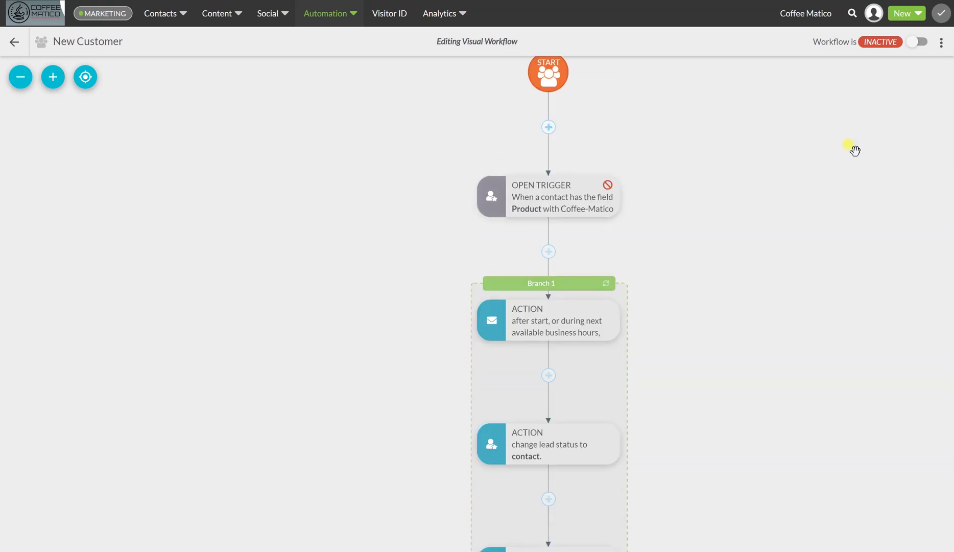
{"action": "left_click", "coordinate": [918, 43]}
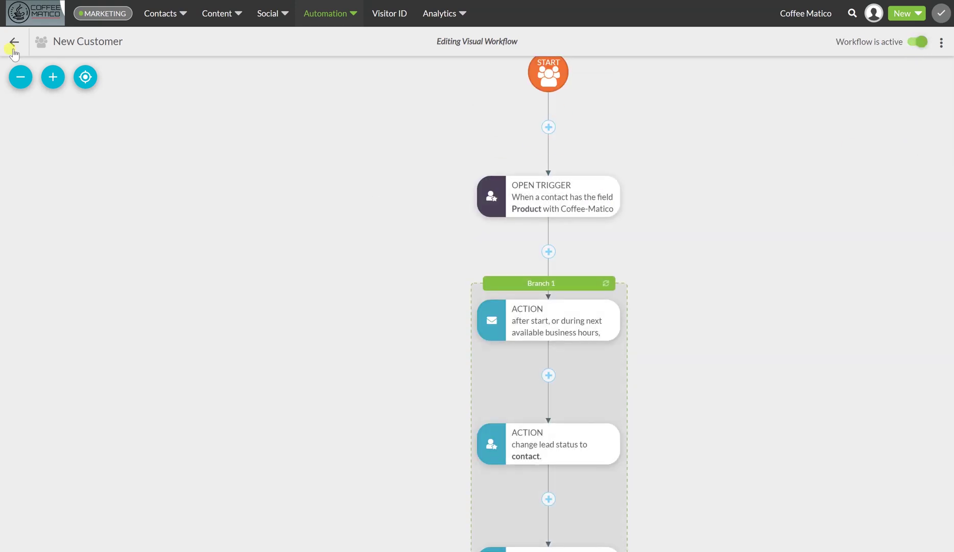
{"action": "left_click", "coordinate": [14, 42]}
{"action": "left_click", "coordinate": [926, 182]}
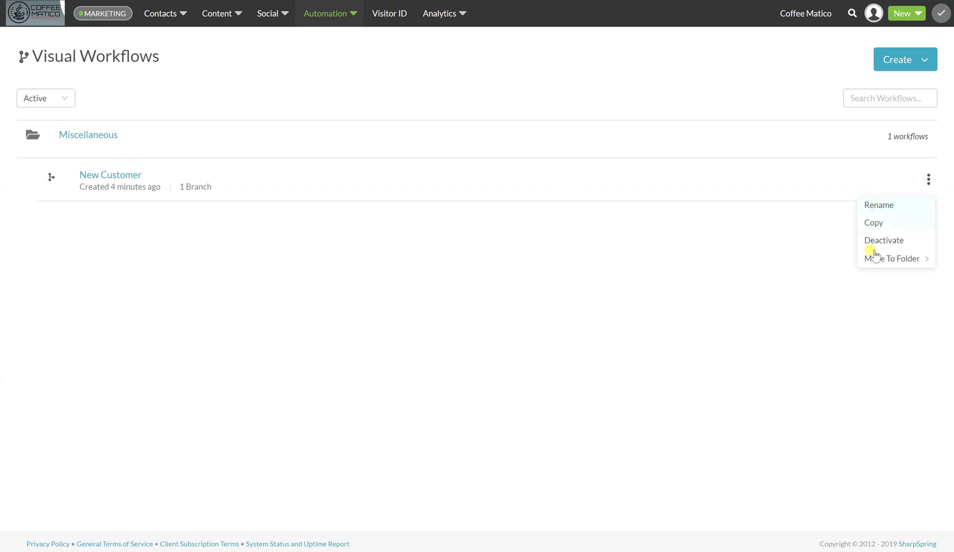
Move the New Customer workflow into a new folder named "Coffee Matico Customers" and expand that folder.
{"action": "mouse_move", "coordinate": [870, 258]}
{"action": "left_click", "coordinate": [807, 262]}
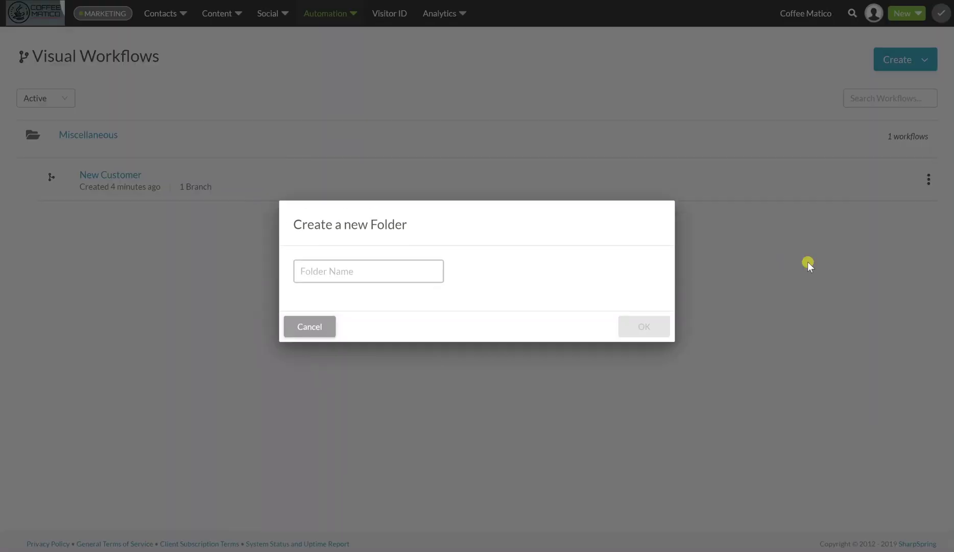
{"action": "left_click", "coordinate": [310, 273]}
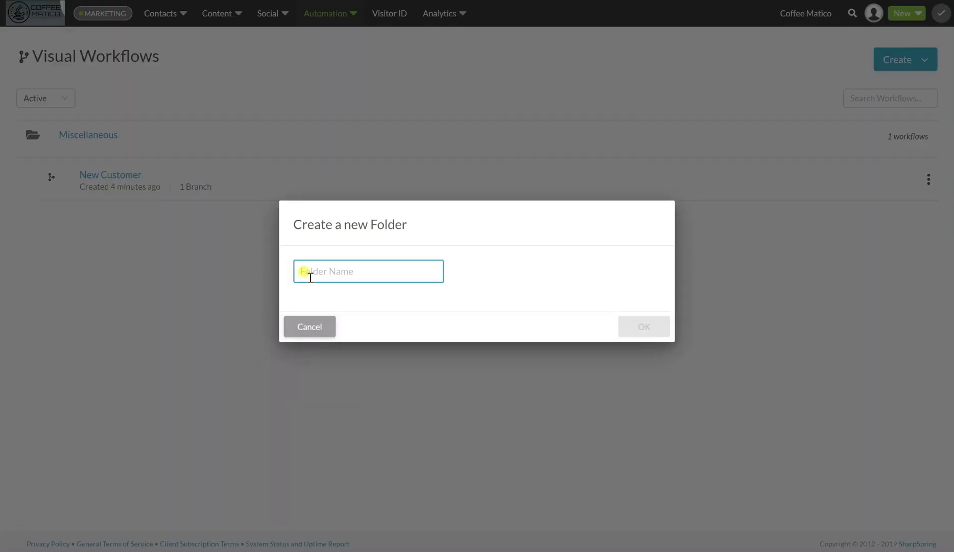
{"action": "type", "text": "Coffee Matico Customers"}
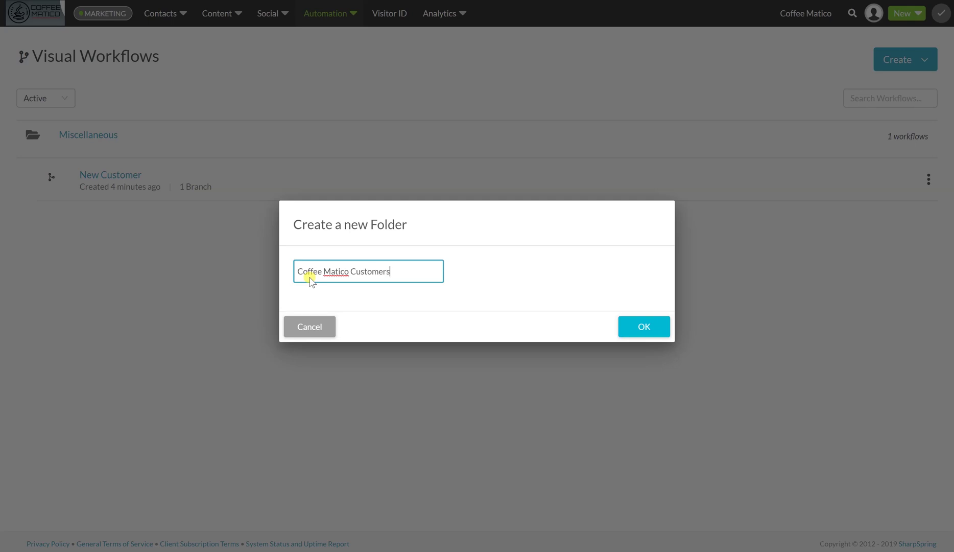
{"action": "left_click", "coordinate": [638, 332]}
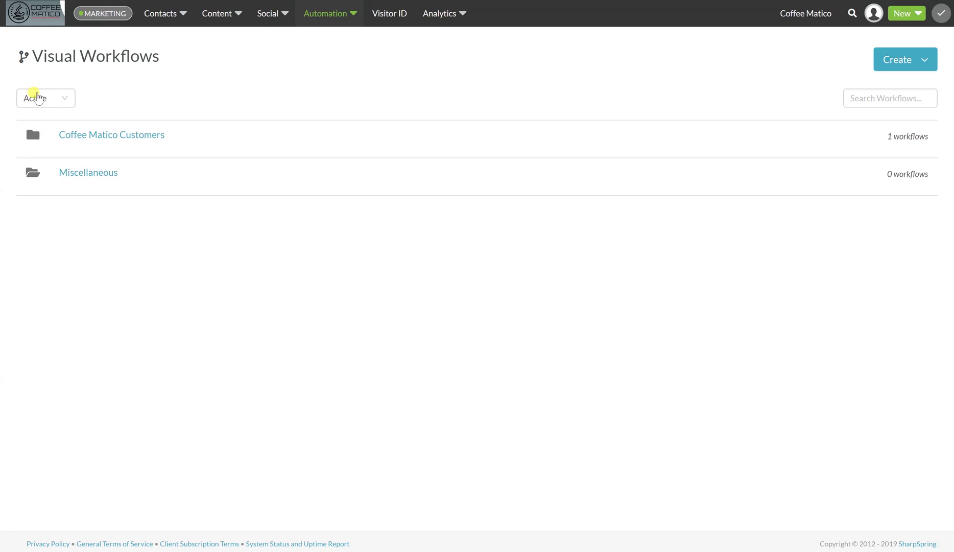
{"action": "left_click", "coordinate": [71, 137]}
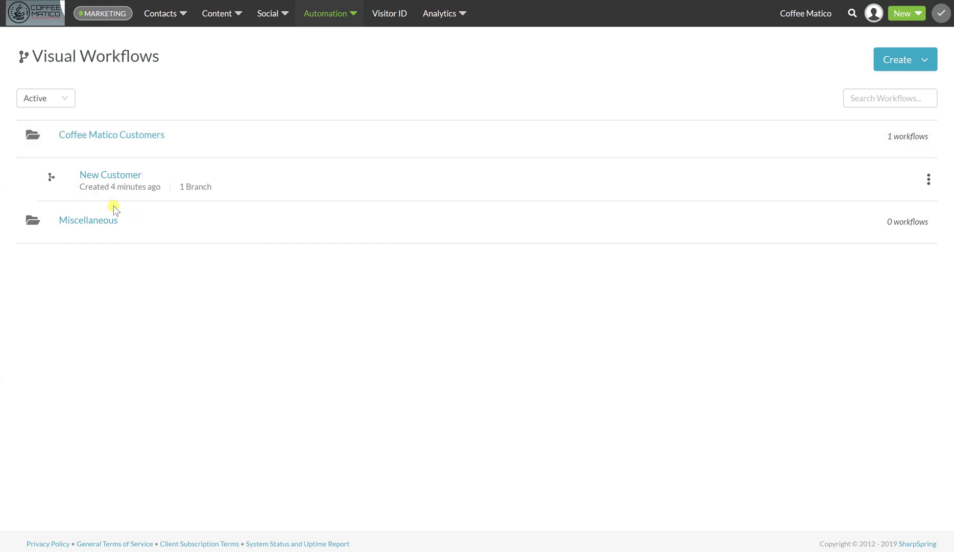
Create the action group "Assign New lead owner" in the Miscellaneous (Default) folder, available in the contact manager and repeatable.
{"action": "left_click", "coordinate": [332, 13]}
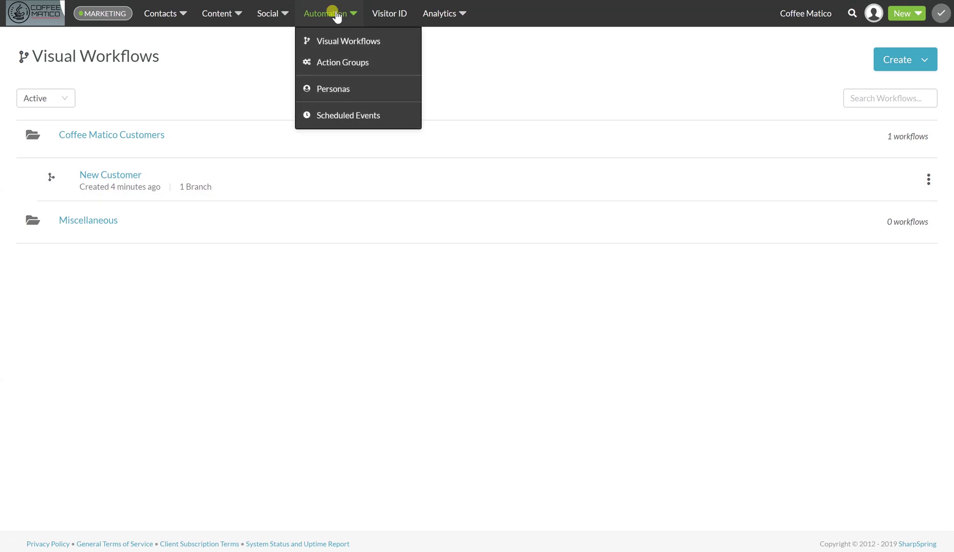
{"action": "left_click", "coordinate": [334, 62]}
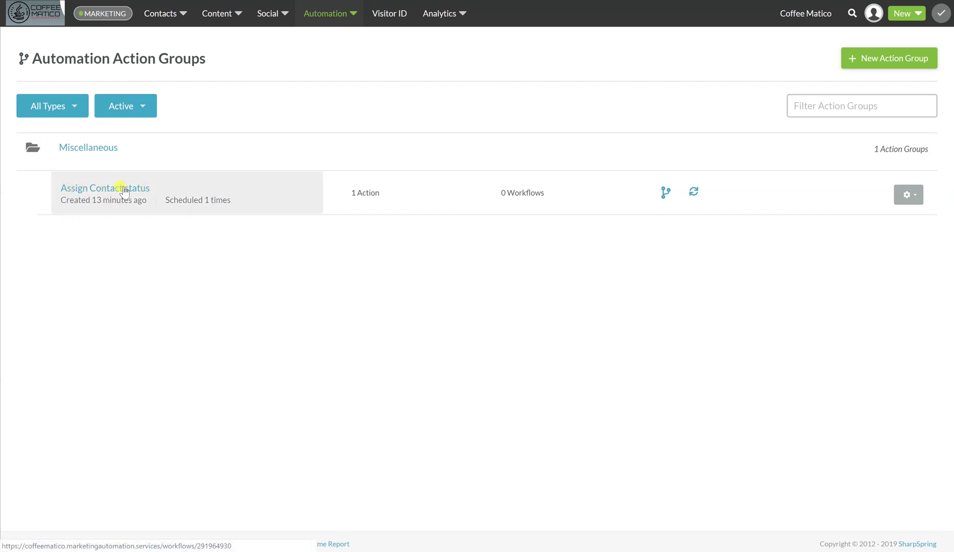
{"action": "left_click", "coordinate": [905, 58]}
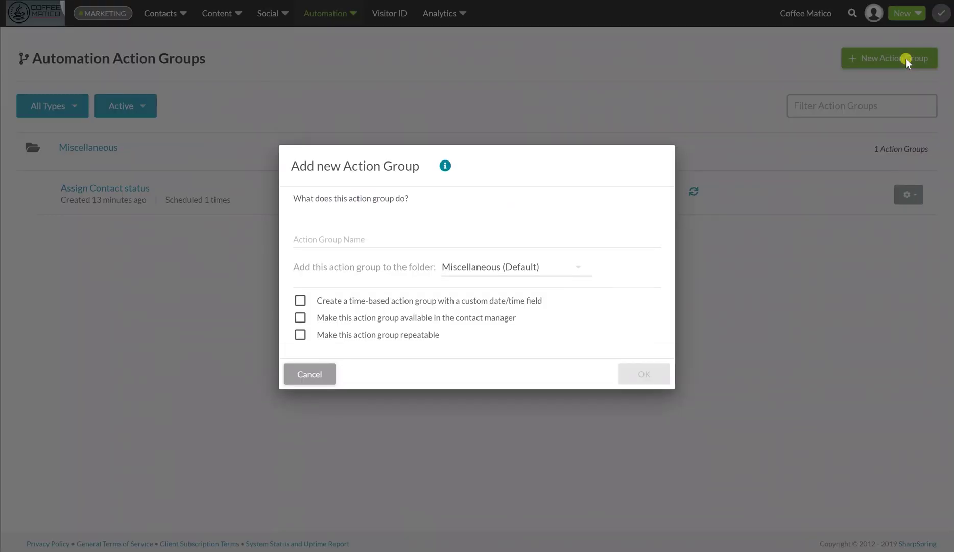
{"action": "left_click", "coordinate": [309, 244]}
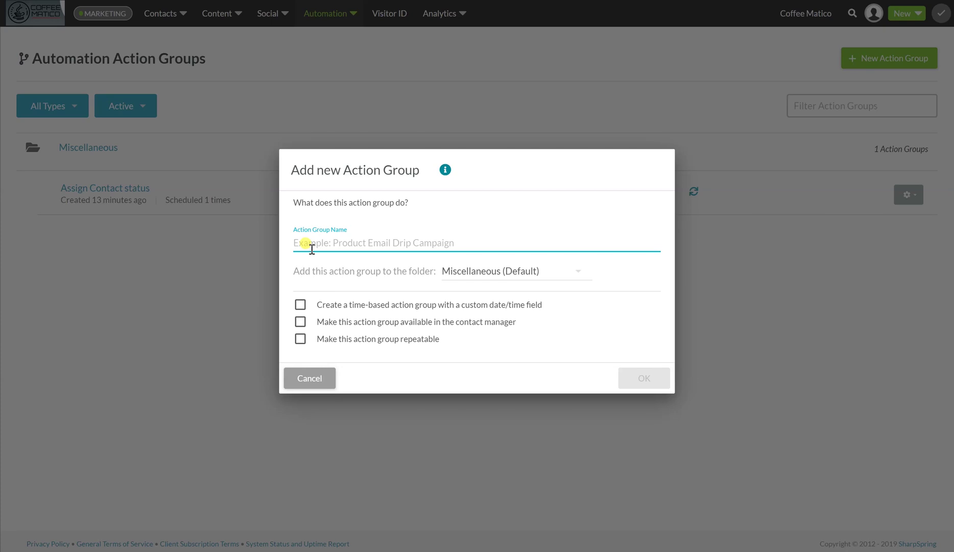
{"action": "type", "text": "Assign New lead owner"}
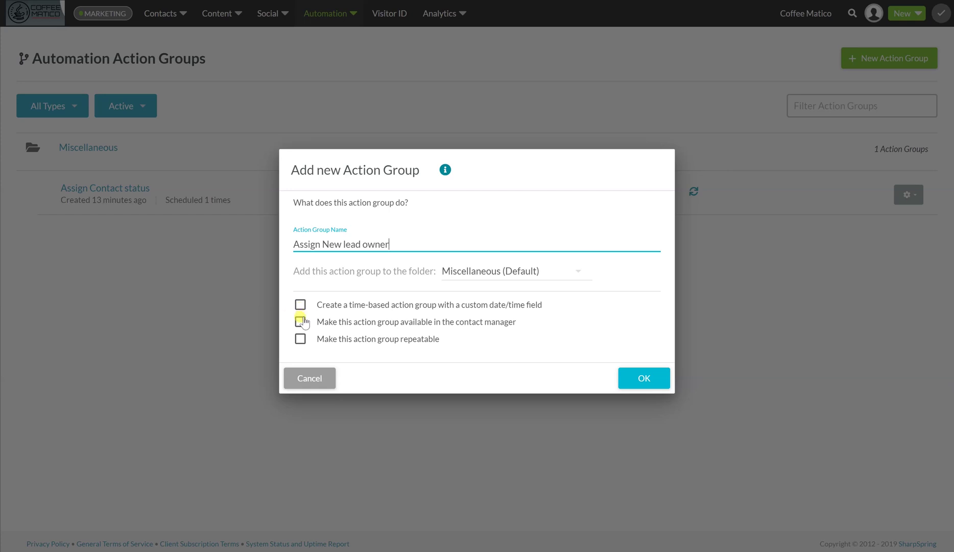
{"action": "left_click", "coordinate": [301, 322]}
{"action": "left_click", "coordinate": [300, 339]}
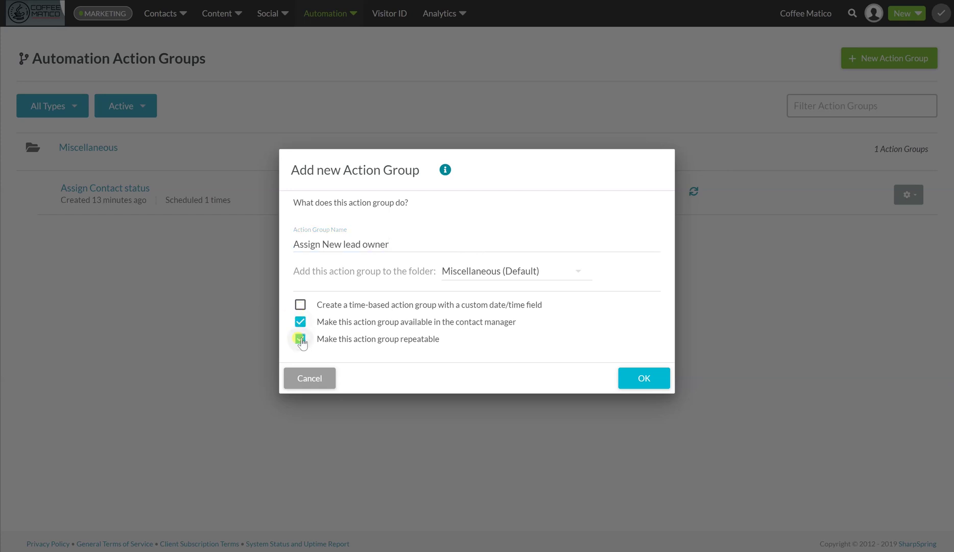
{"action": "left_click", "coordinate": [547, 277]}
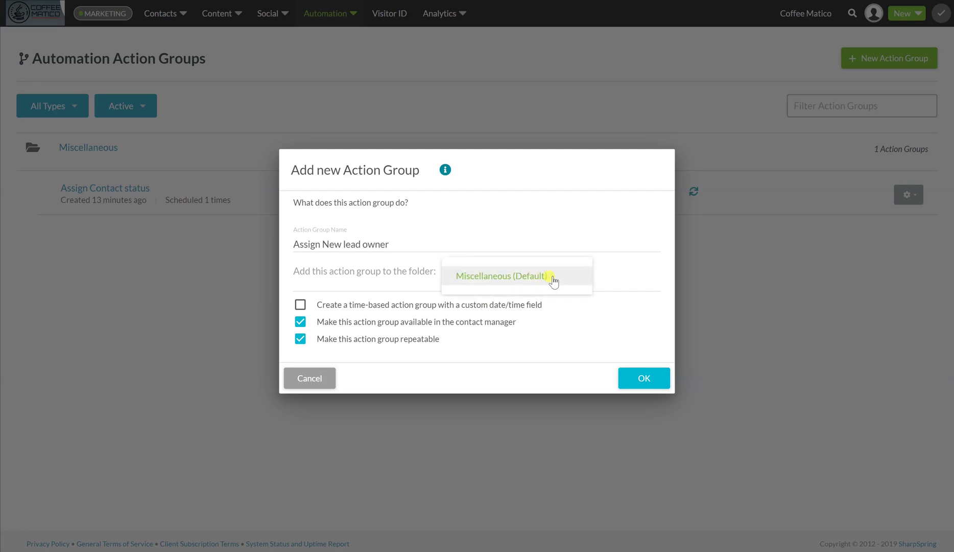
{"action": "left_click", "coordinate": [641, 378]}
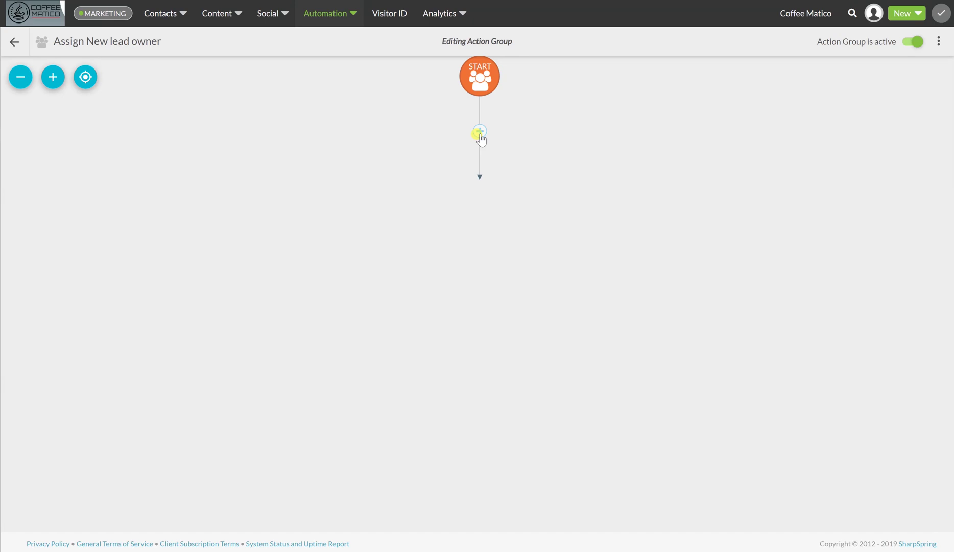
Add an assign contact owner action below the start, choosing the second listed user as the contact owner.
{"action": "left_click", "coordinate": [480, 133]}
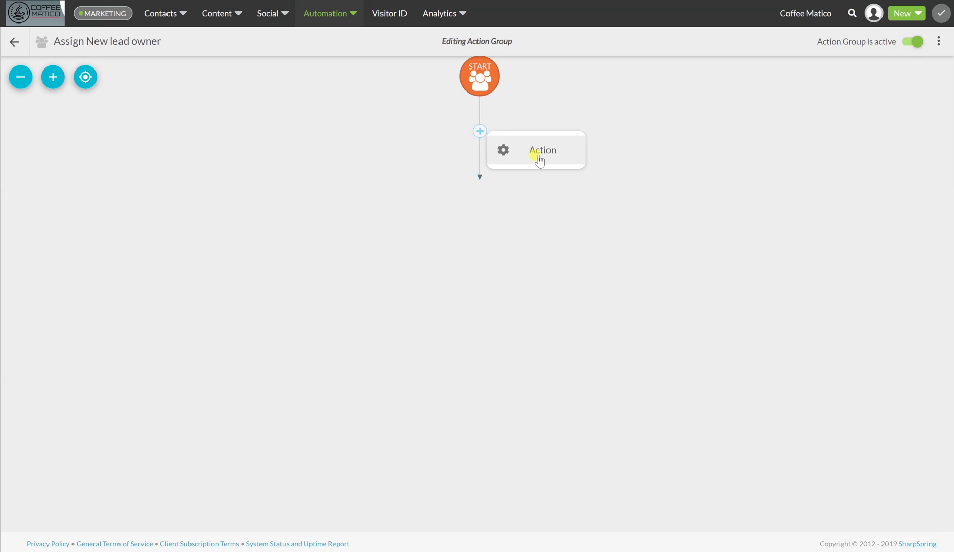
{"action": "left_click", "coordinate": [537, 156]}
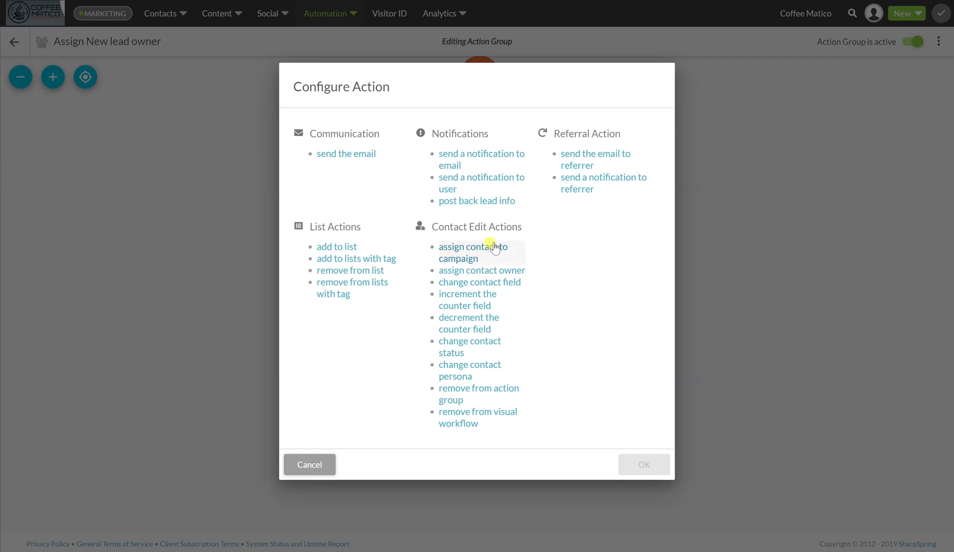
{"action": "left_click", "coordinate": [453, 273]}
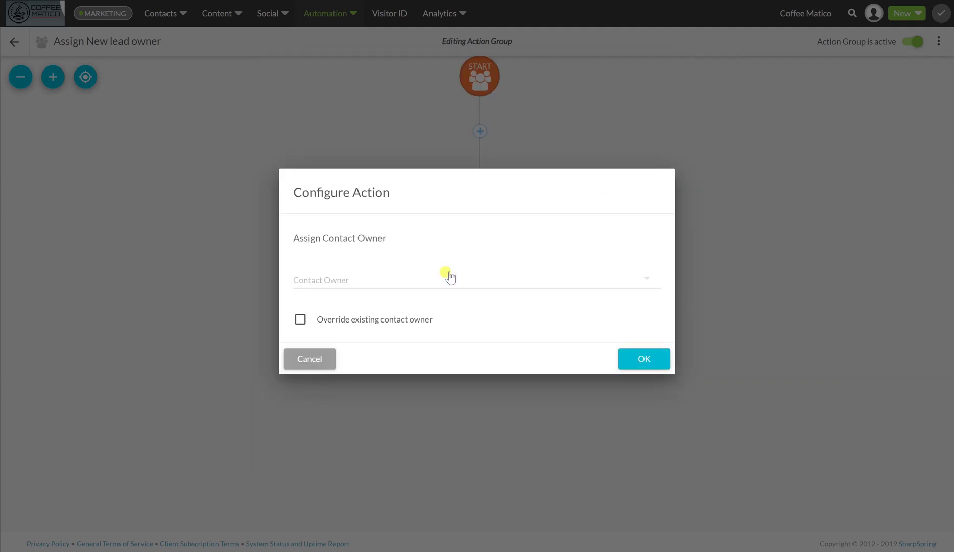
{"action": "left_click", "coordinate": [301, 279]}
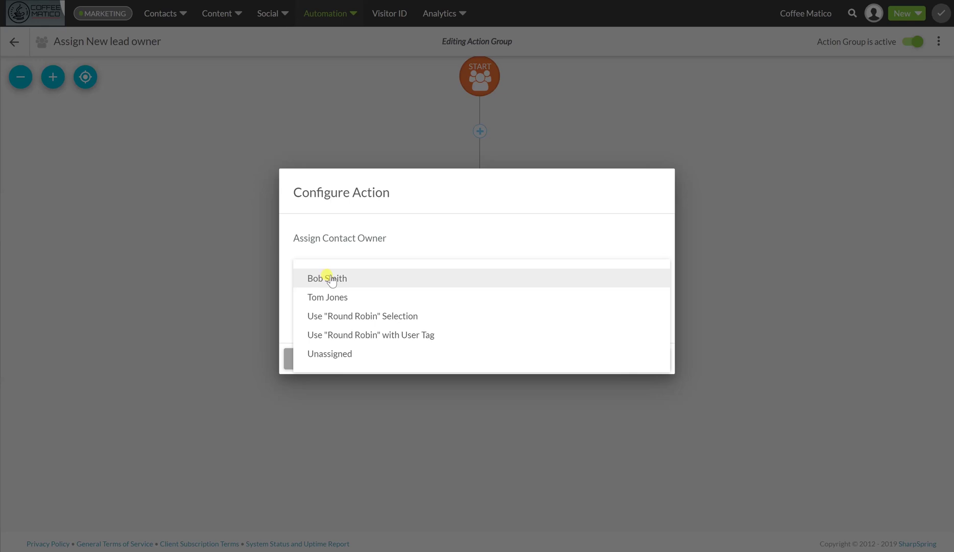
{"action": "left_click", "coordinate": [320, 297]}
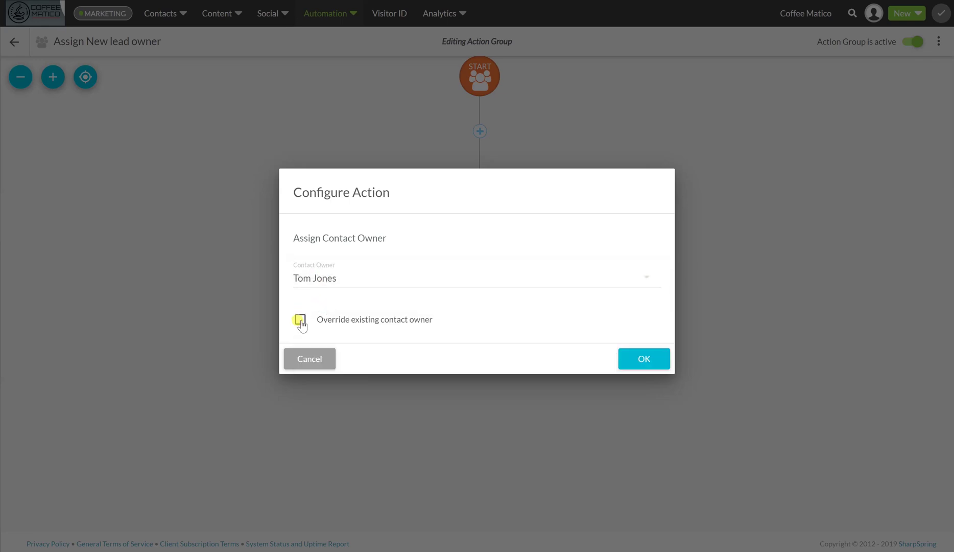
{"action": "left_click", "coordinate": [644, 359]}
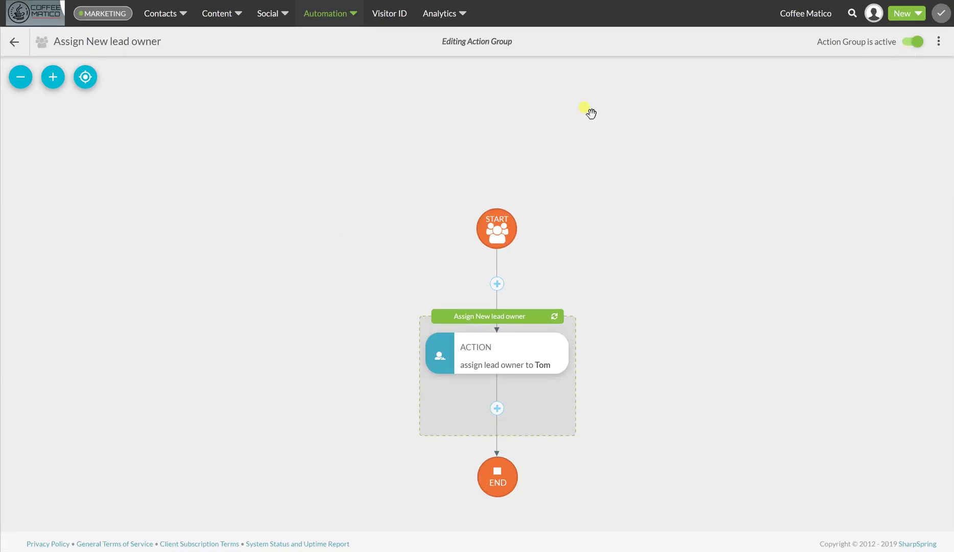
Return to the action groups list and move Assign New lead owner into a new folder named "Lead Owner Actions".
{"action": "left_click", "coordinate": [14, 42]}
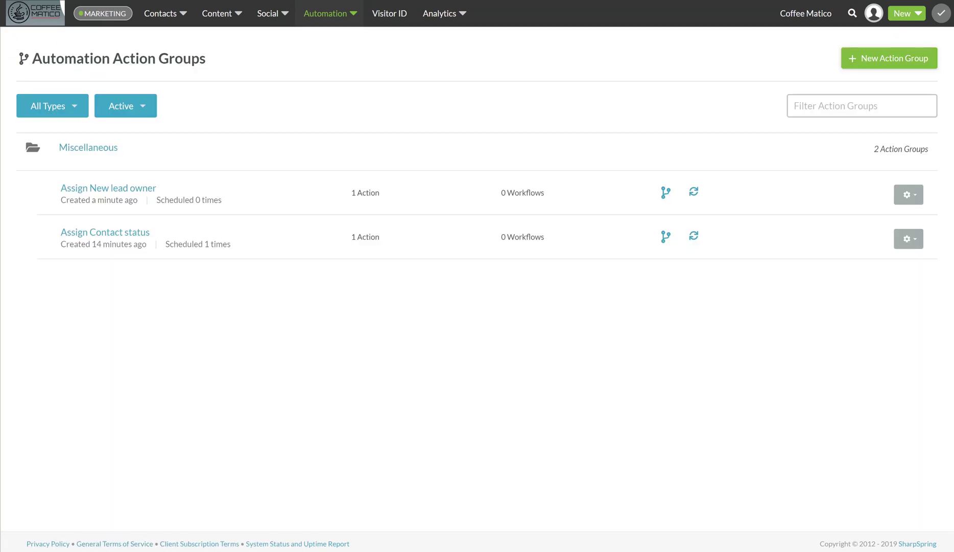
{"action": "left_click", "coordinate": [906, 202]}
{"action": "mouse_move", "coordinate": [807, 355]}
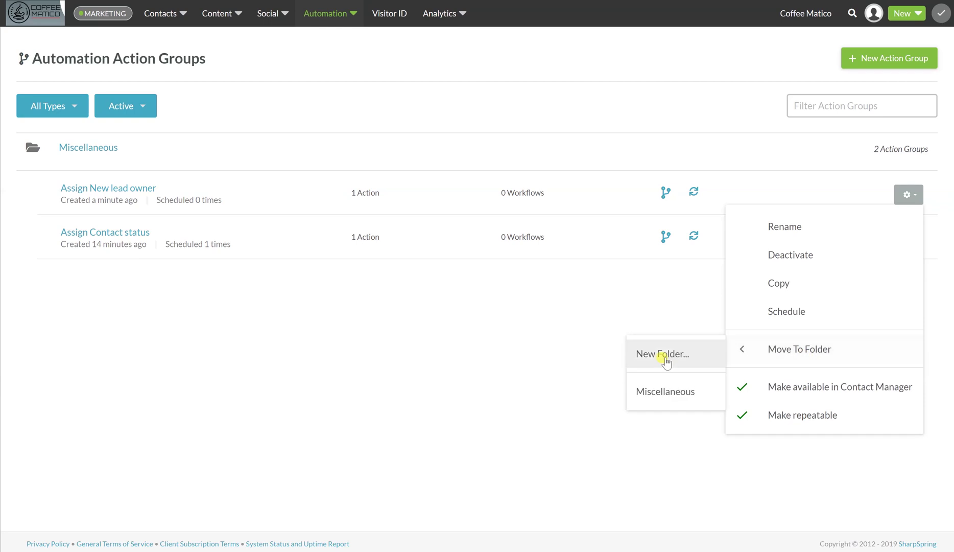
{"action": "left_click", "coordinate": [663, 352]}
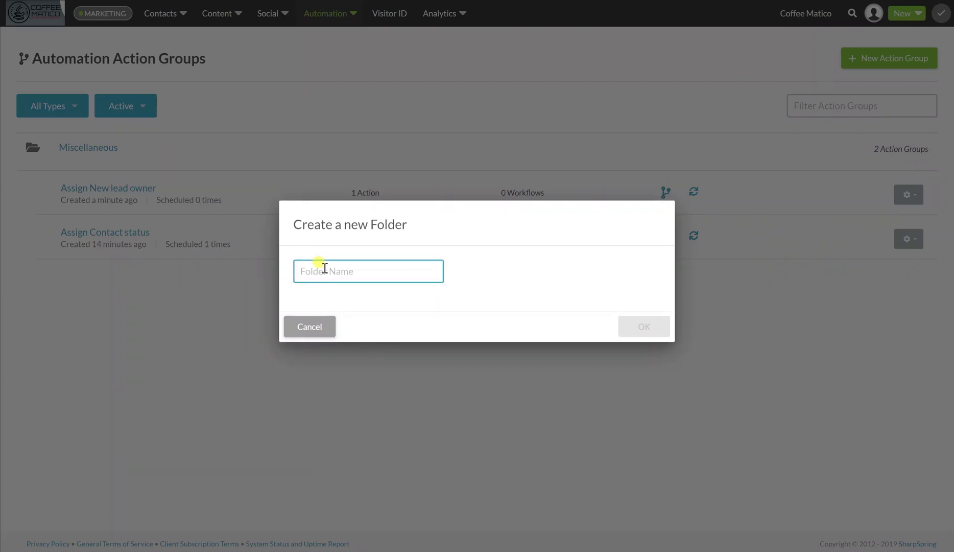
{"action": "type", "text": "Lead Owner Actions"}
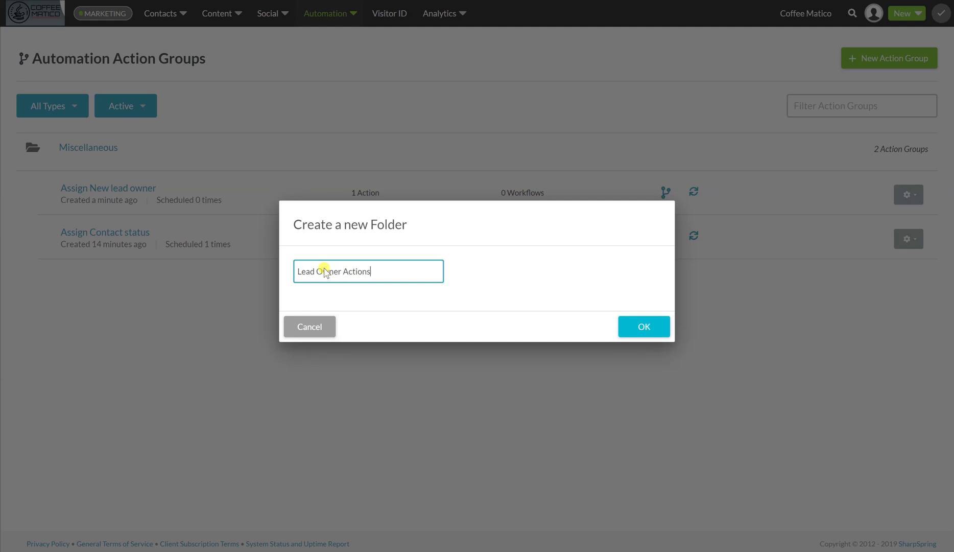
{"action": "left_click", "coordinate": [640, 329]}
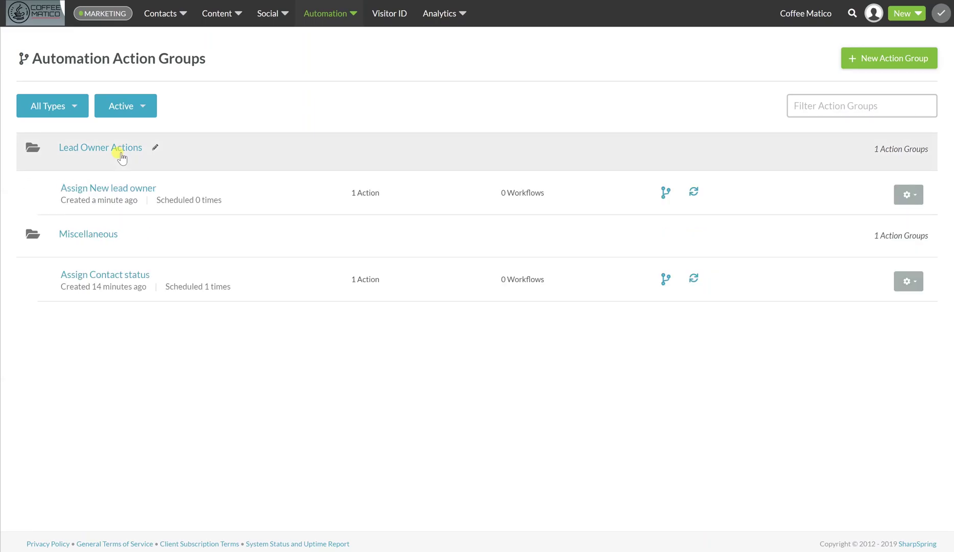
Collapse the Miscellaneous folder and view the options of the Assign New lead owner action group, including Schedule.
{"action": "left_click", "coordinate": [82, 238]}
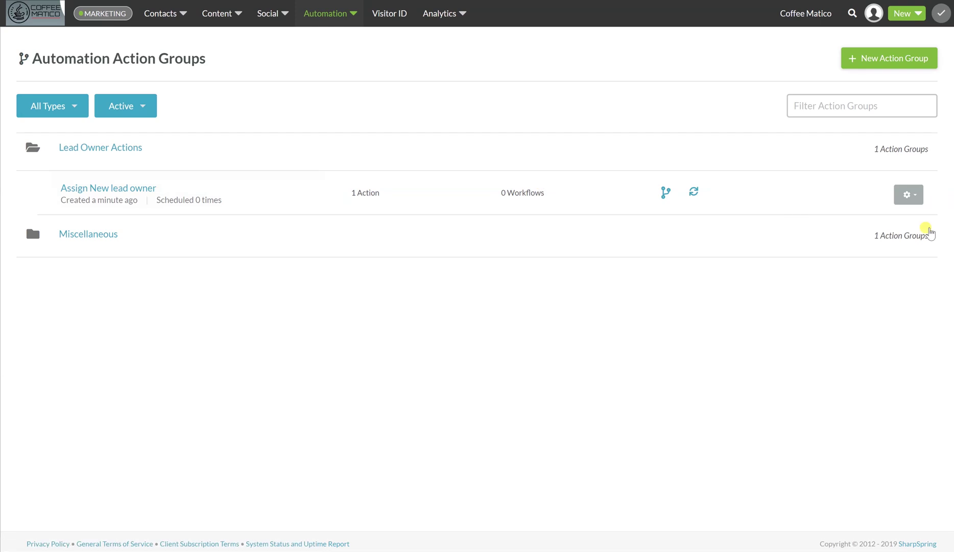
{"action": "left_click", "coordinate": [909, 195]}
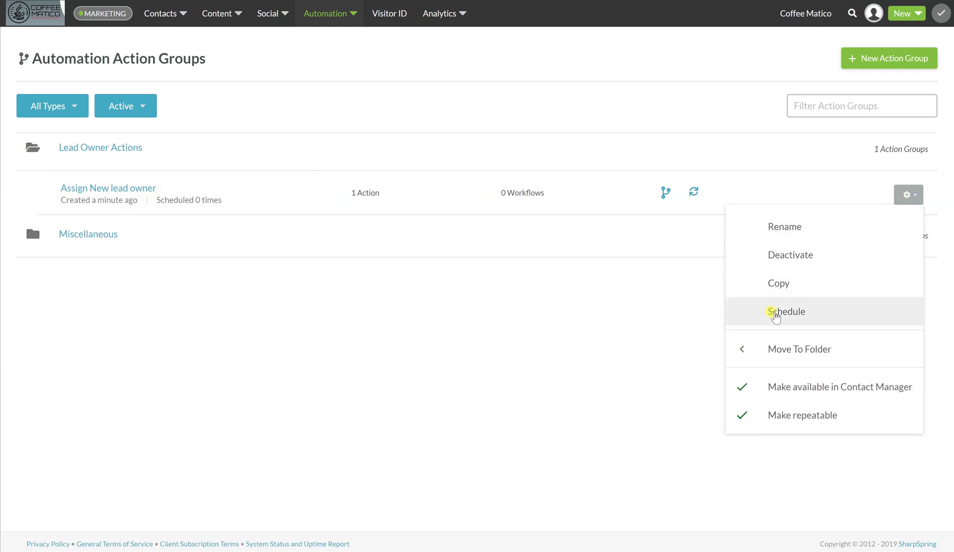
{"action": "left_click", "coordinate": [774, 314]}
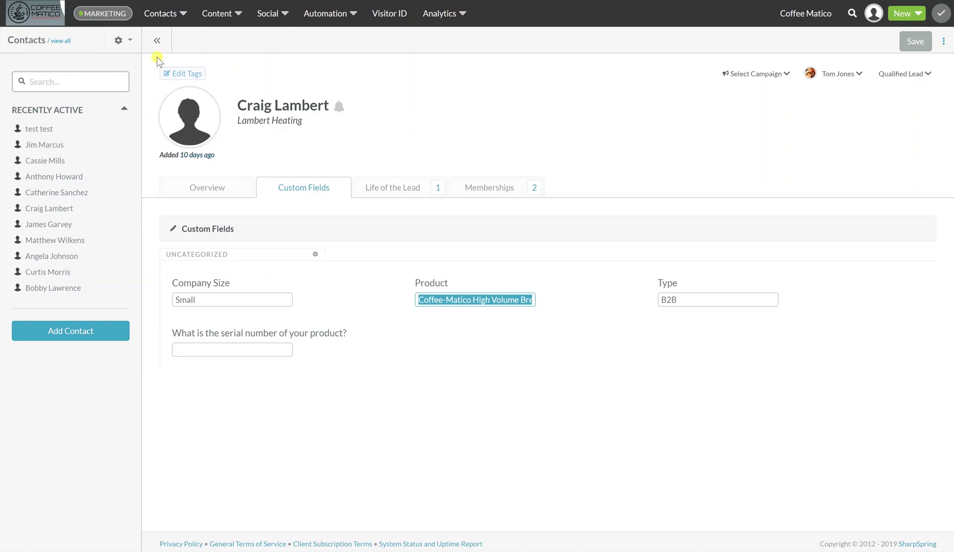
Open the Contact Manager and review the lead owners assigned across the contact list.
{"action": "mouse_move", "coordinate": [163, 14]}
{"action": "left_click", "coordinate": [168, 40]}
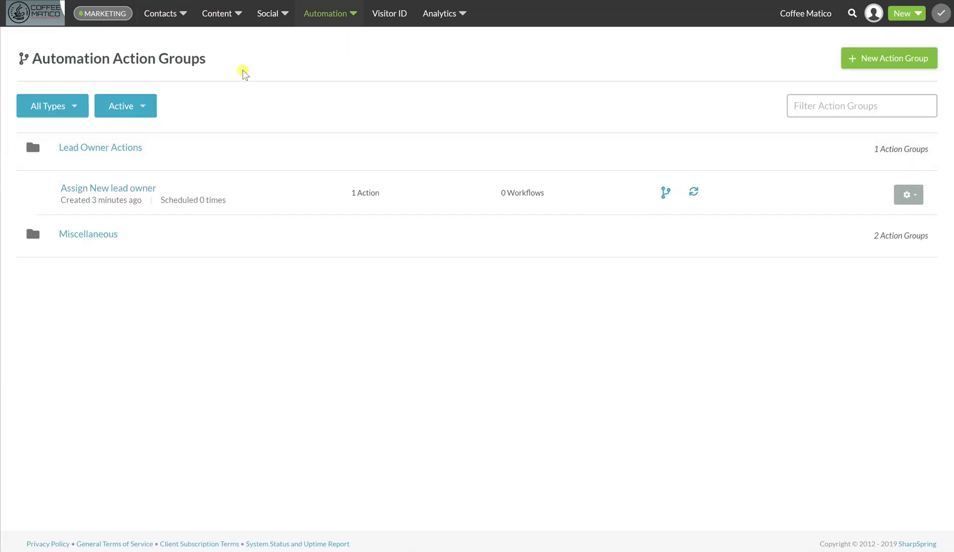
{"action": "mouse_move", "coordinate": [162, 20]}
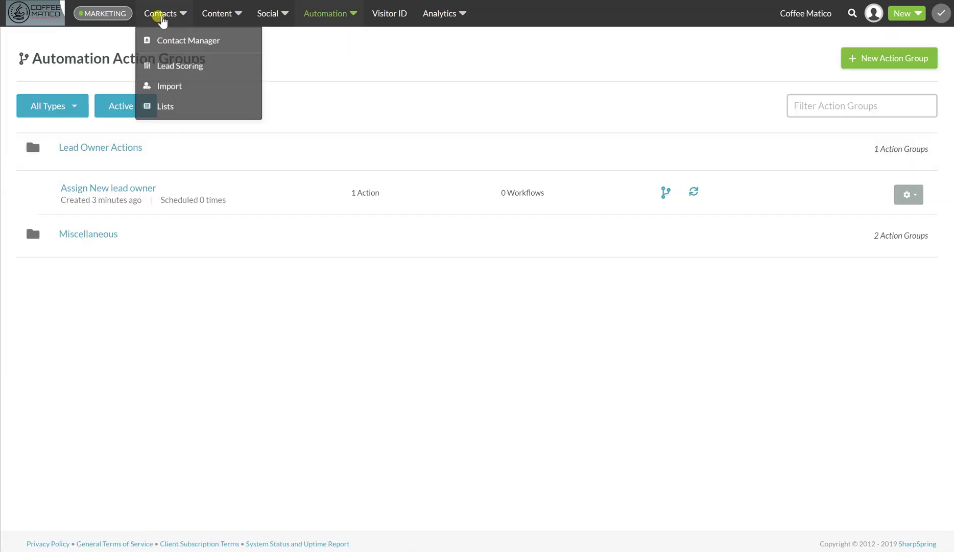
{"action": "left_click", "coordinate": [173, 40]}
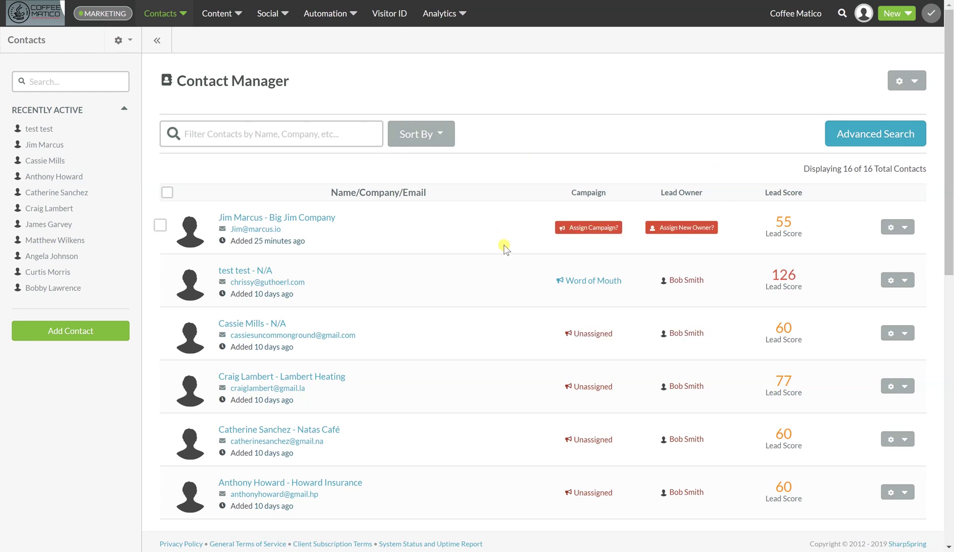
{"action": "scroll", "coordinate": [505, 248], "scroll_direction": "down", "scroll_amount": 10}
{"action": "scroll", "coordinate": [504, 248], "scroll_direction": "up", "scroll_amount": 10}
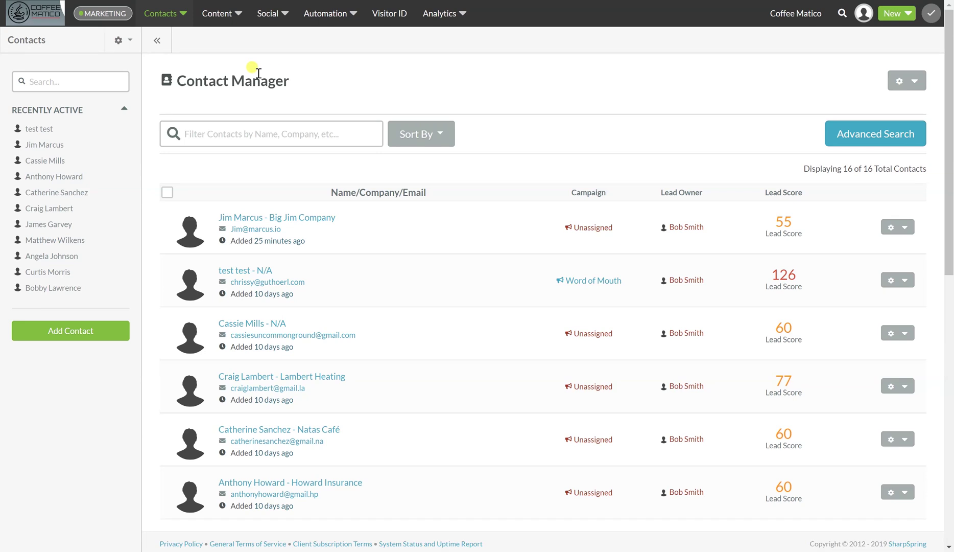
Return to the action groups, expand the Lead Owner Actions folder and open scheduling for the Assign New lead owner action group.
{"action": "left_click", "coordinate": [326, 60]}
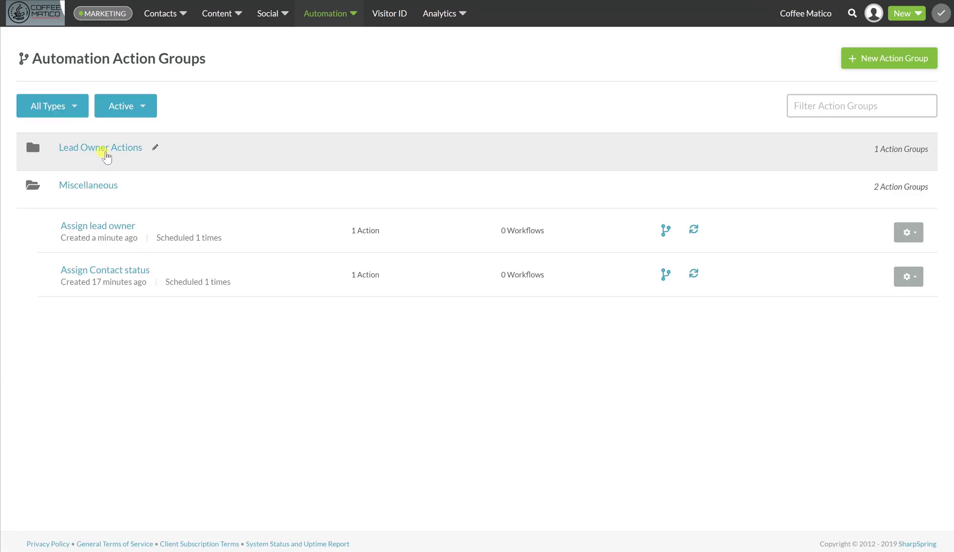
{"action": "left_click", "coordinate": [105, 153]}
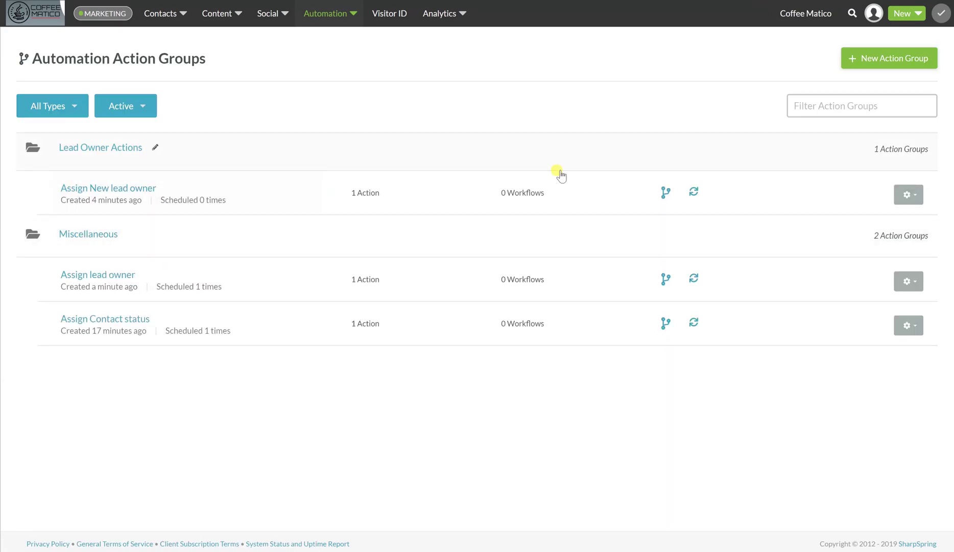
{"action": "left_click", "coordinate": [906, 194]}
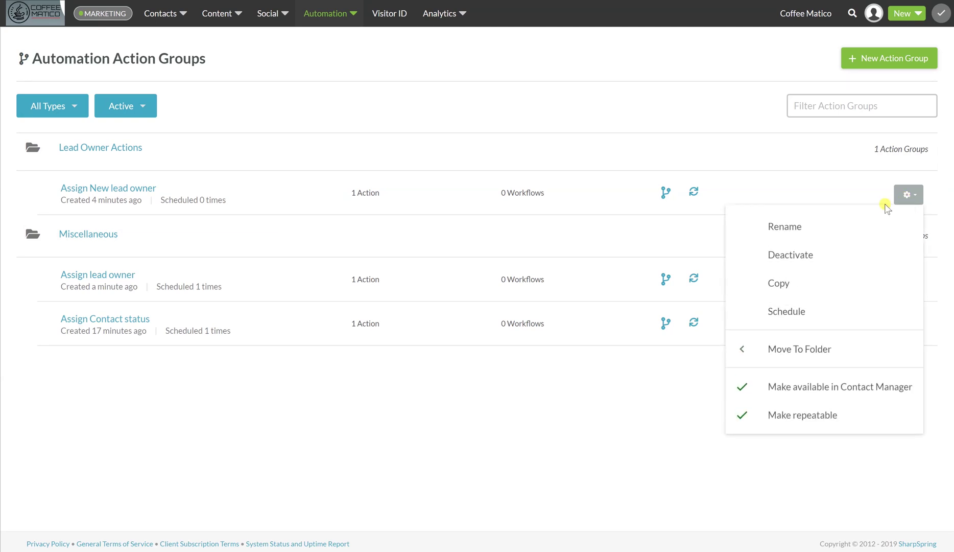
{"action": "left_click", "coordinate": [798, 313]}
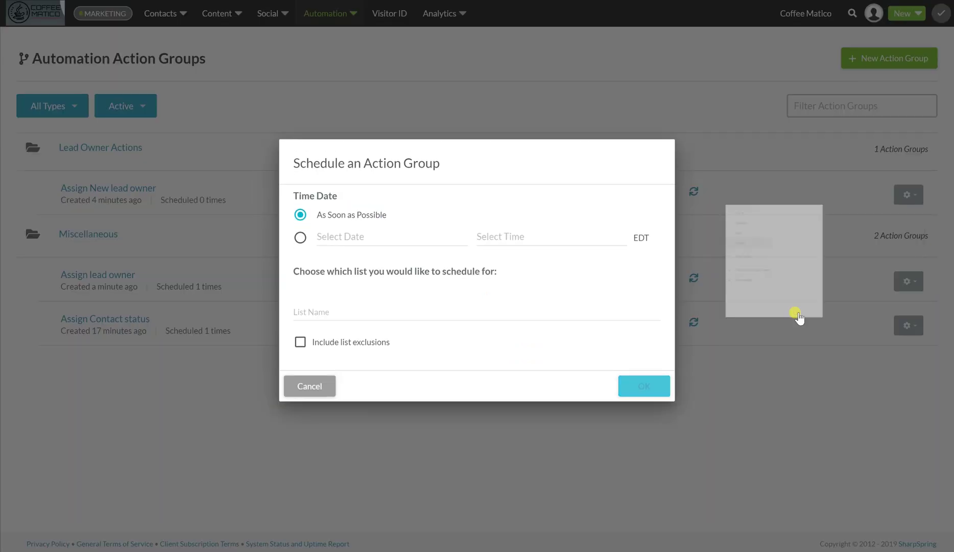
Schedule the Assign New lead owner action group to run as soon as possible for the All Customers list.
{"action": "left_click", "coordinate": [302, 316]}
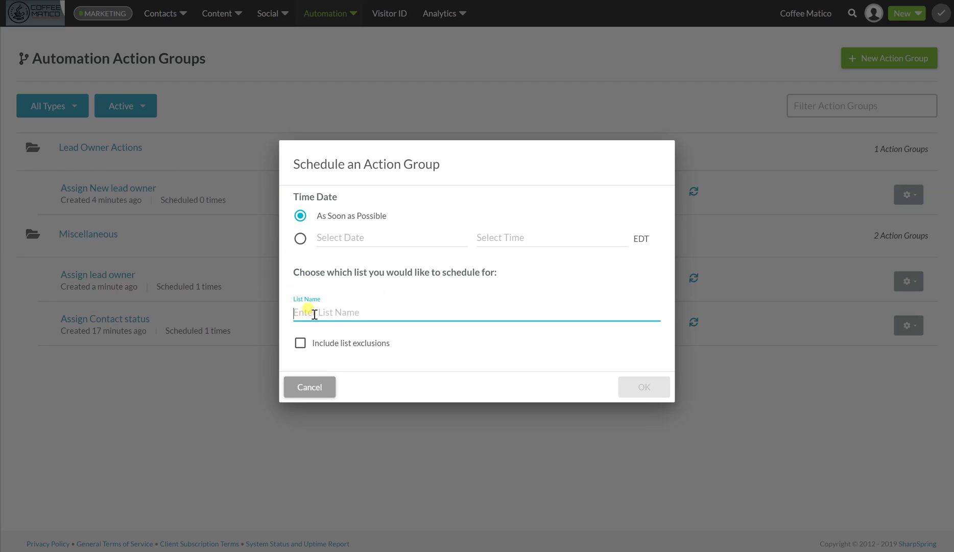
{"action": "type", "text": "al"}
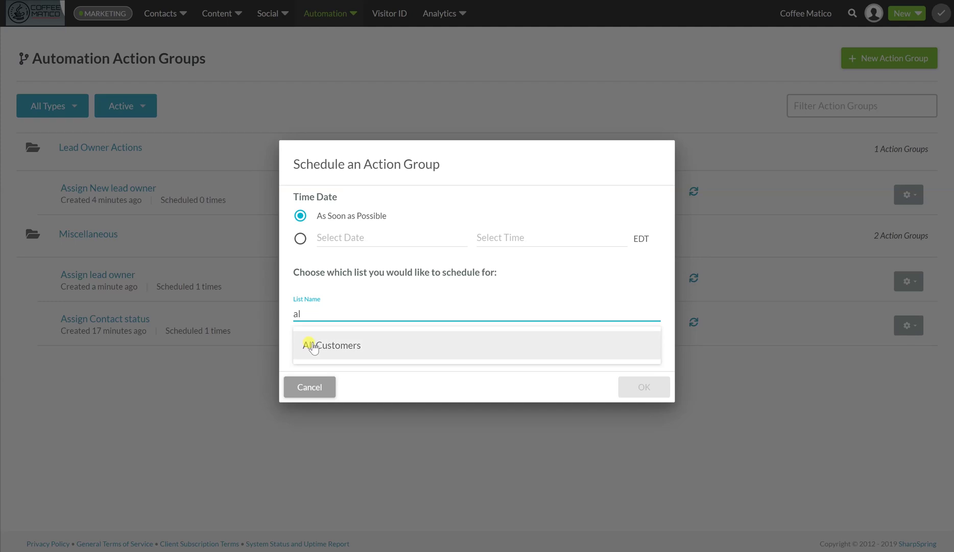
{"action": "left_click", "coordinate": [311, 345]}
{"action": "left_click", "coordinate": [644, 387]}
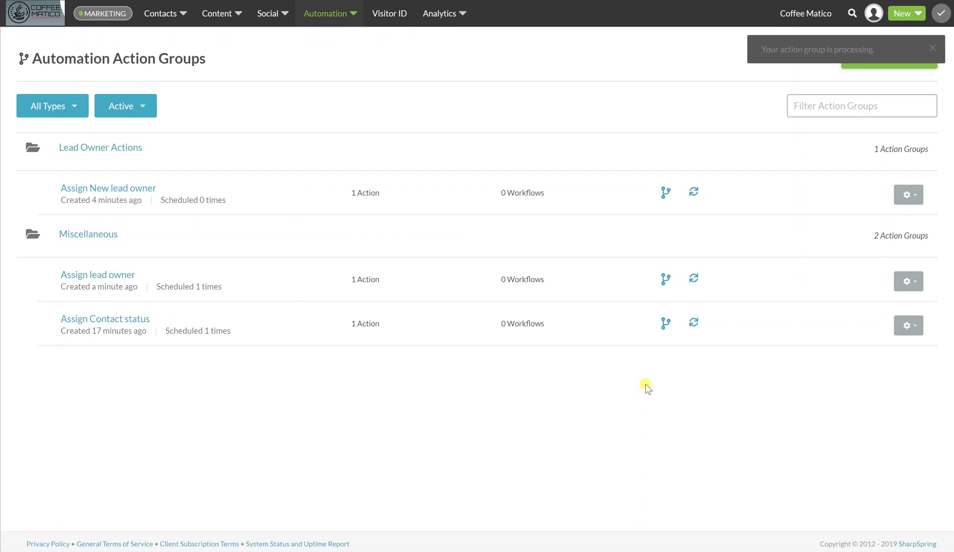
{"action": "left_click", "coordinate": [881, 51]}
Return to the Contact Manager and check the lead owner of each contact after the scheduled action.
{"action": "left_click", "coordinate": [160, 13]}
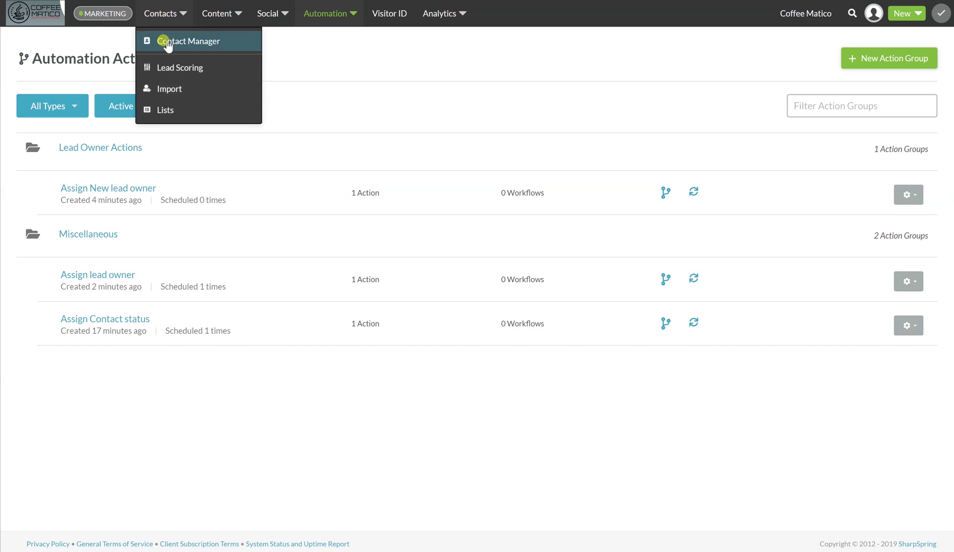
{"action": "left_click", "coordinate": [167, 41]}
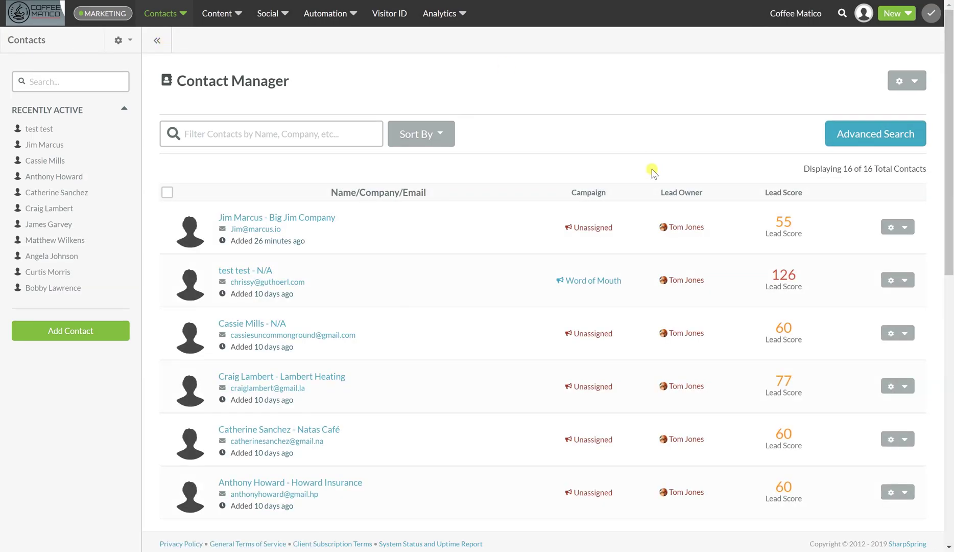
{"action": "mouse_move", "coordinate": [679, 249]}
Show the available automation areas, including Visual Workflows and Action Groups.
{"action": "left_click", "coordinate": [325, 13]}
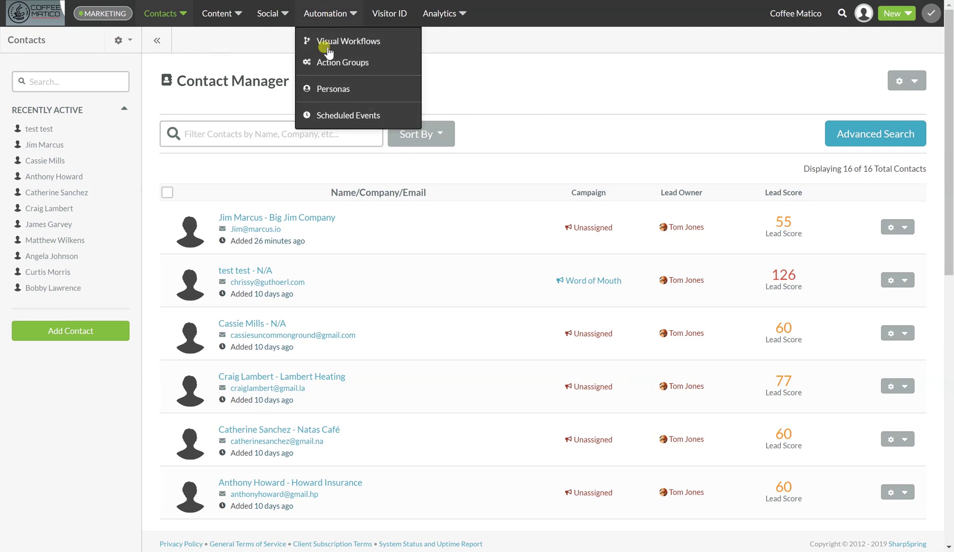